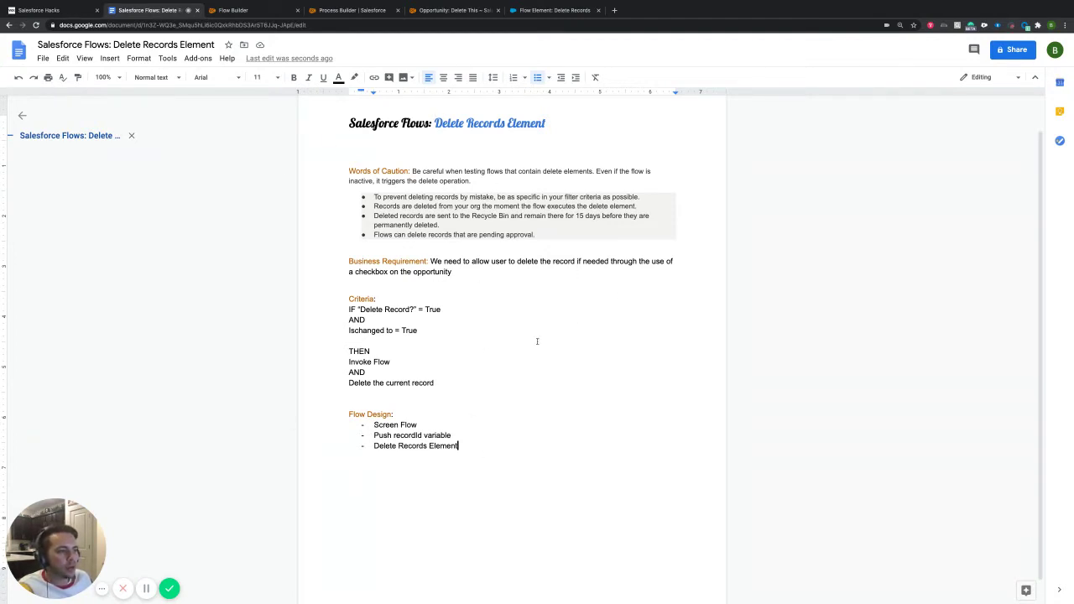
Switch over to the Salesforce Hacks portfolio blog site
{"action": "key", "text": "ctrl+1"}
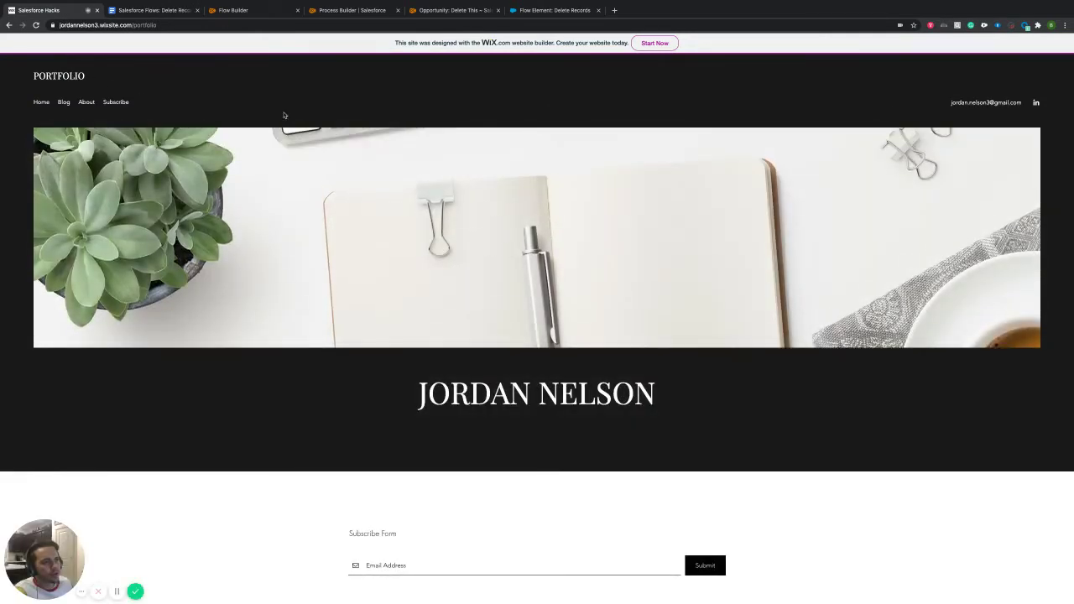
Browse the Apps, Podcast and Thoughts blog post categories
{"action": "scroll", "coordinate": [371, 295], "scroll_direction": "down", "scroll_amount": 1}
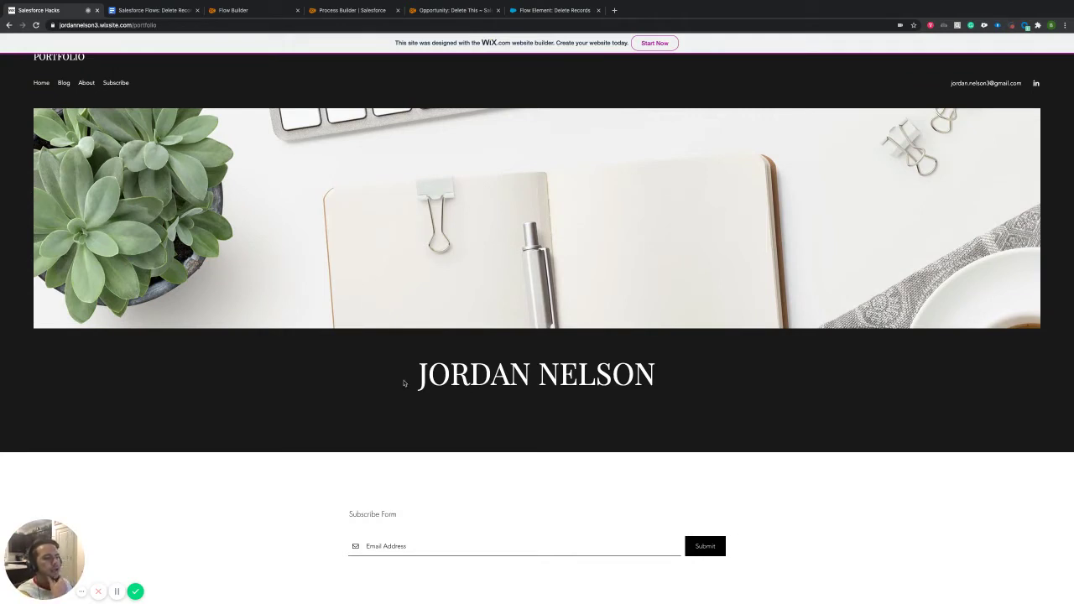
{"action": "scroll", "coordinate": [283, 352], "scroll_direction": "down", "scroll_amount": 4}
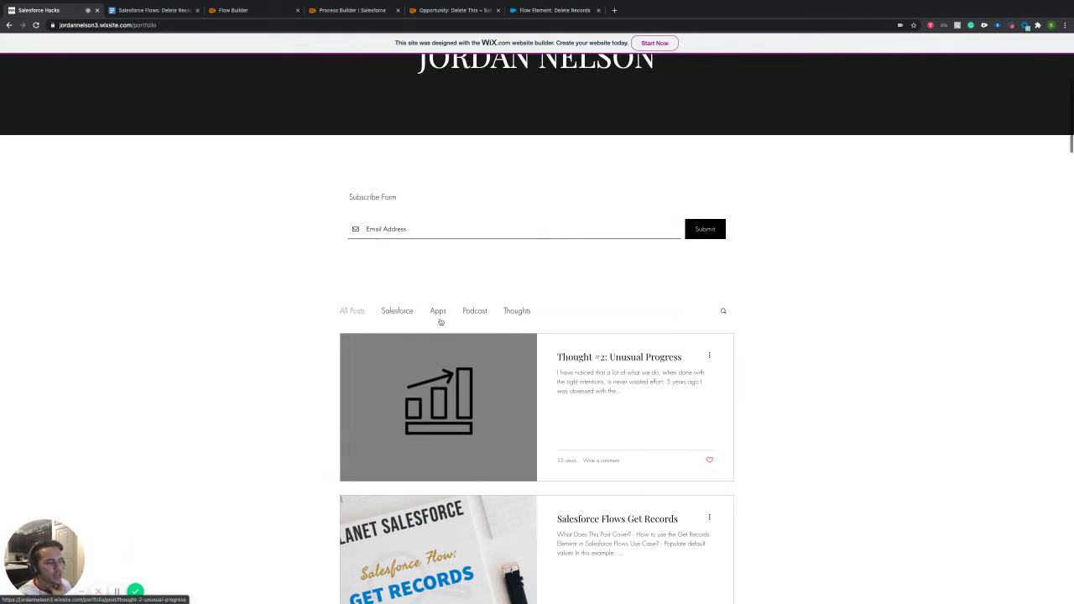
{"action": "left_click", "coordinate": [436, 311]}
{"action": "scroll", "coordinate": [340, 395], "scroll_direction": "down", "scroll_amount": 1}
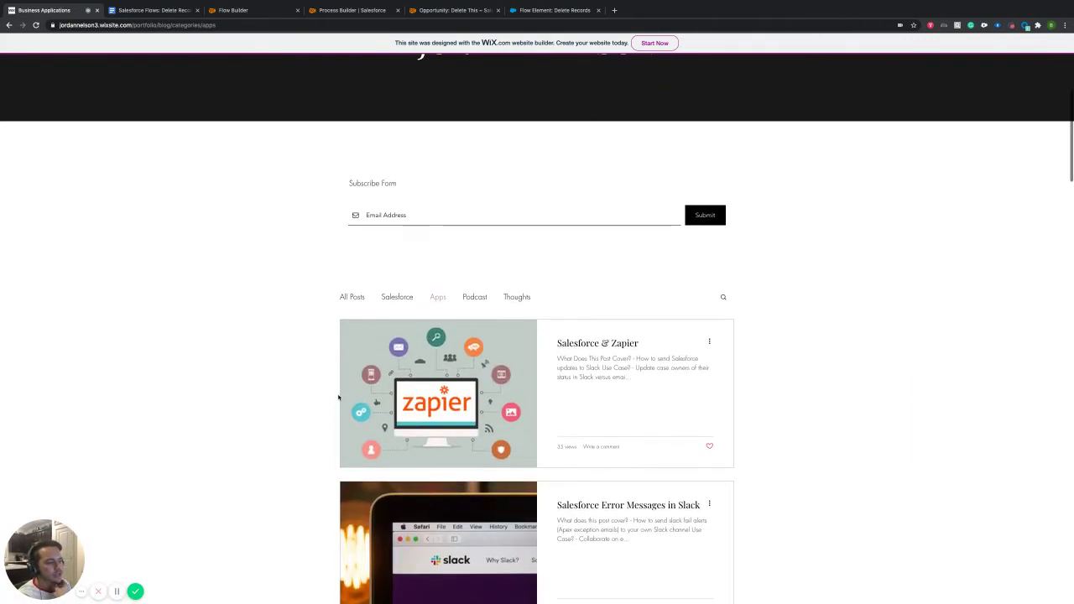
{"action": "scroll", "coordinate": [456, 397], "scroll_direction": "down", "scroll_amount": 1}
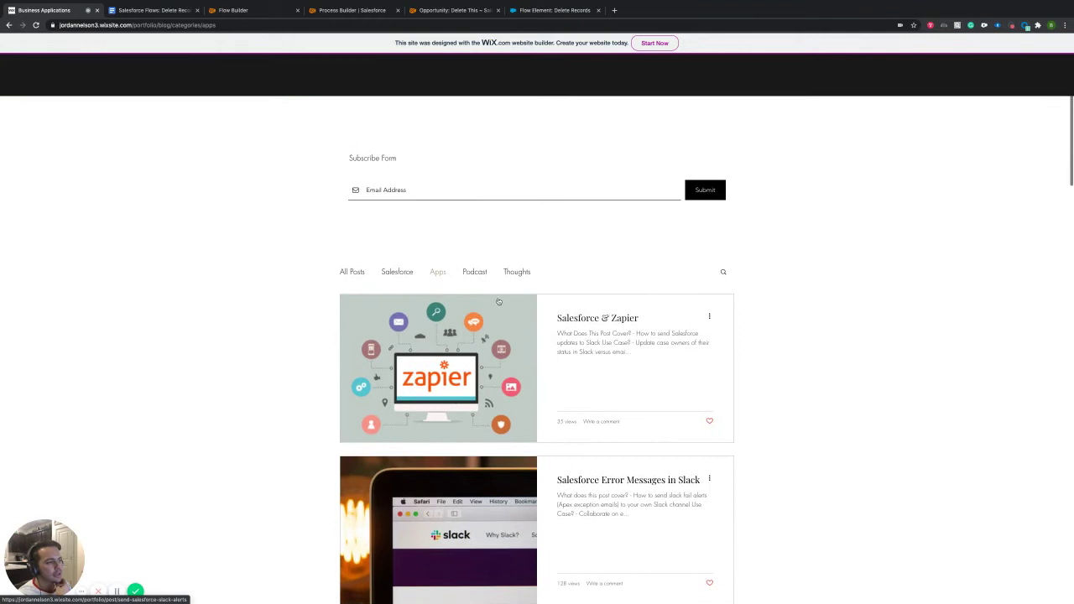
{"action": "left_click", "coordinate": [474, 241]}
{"action": "scroll", "coordinate": [492, 366], "scroll_direction": "down", "scroll_amount": 1}
{"action": "scroll", "coordinate": [492, 366], "scroll_direction": "down", "scroll_amount": 1}
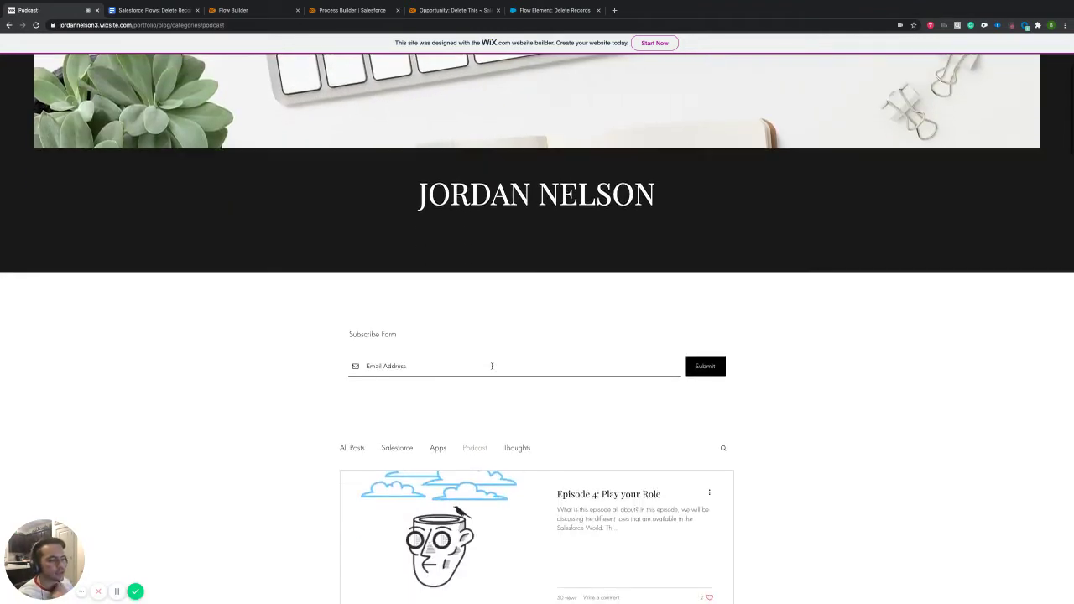
{"action": "scroll", "coordinate": [488, 366], "scroll_direction": "down", "scroll_amount": 1}
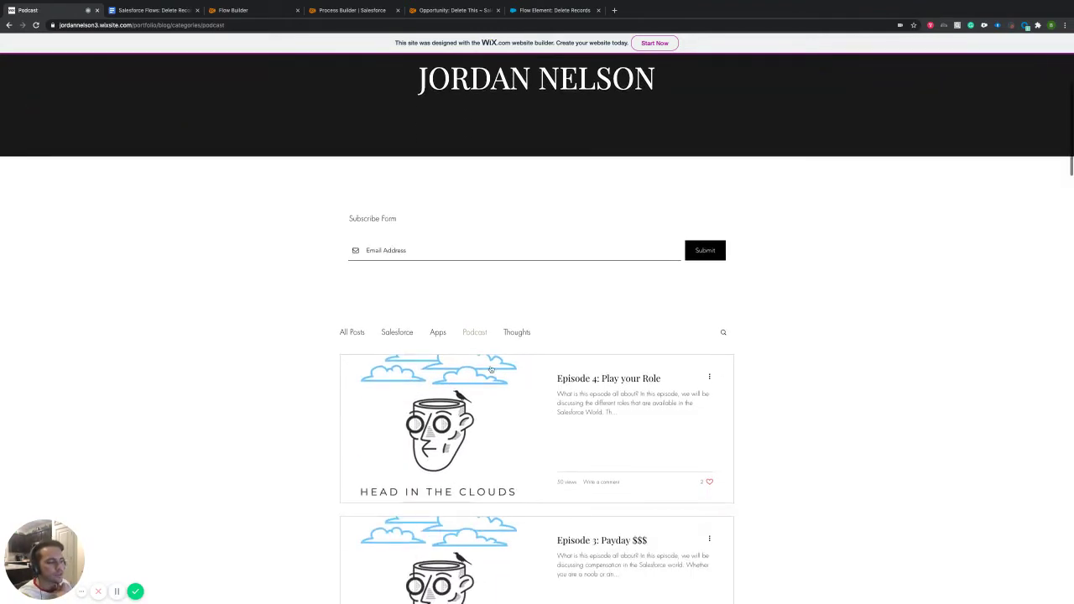
{"action": "left_click", "coordinate": [515, 330]}
{"action": "scroll", "coordinate": [302, 364], "scroll_direction": "down", "scroll_amount": 2}
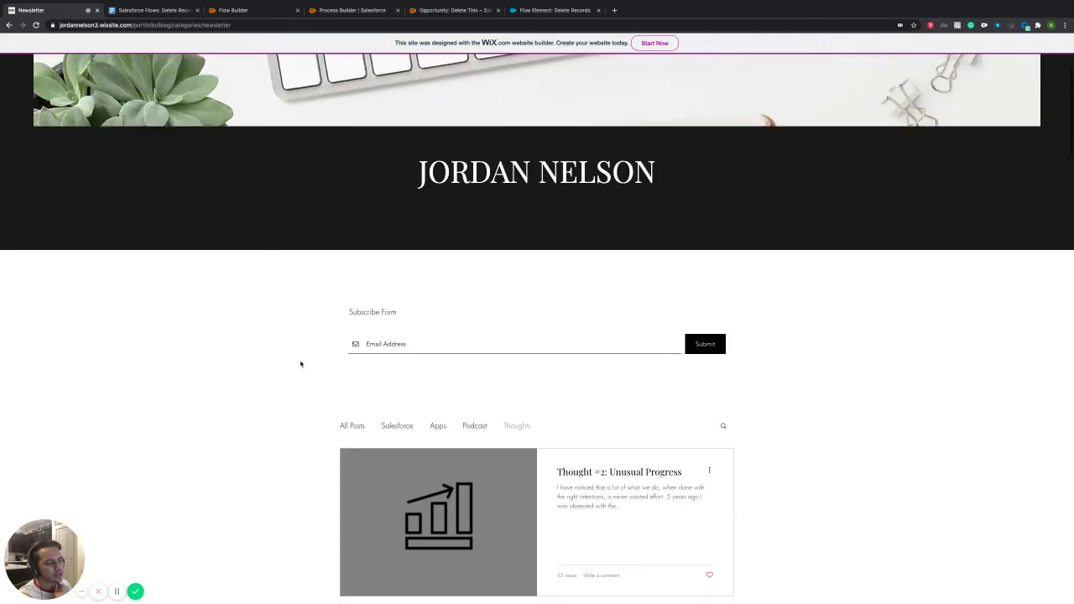
{"action": "scroll", "coordinate": [302, 364], "scroll_direction": "down", "scroll_amount": 1}
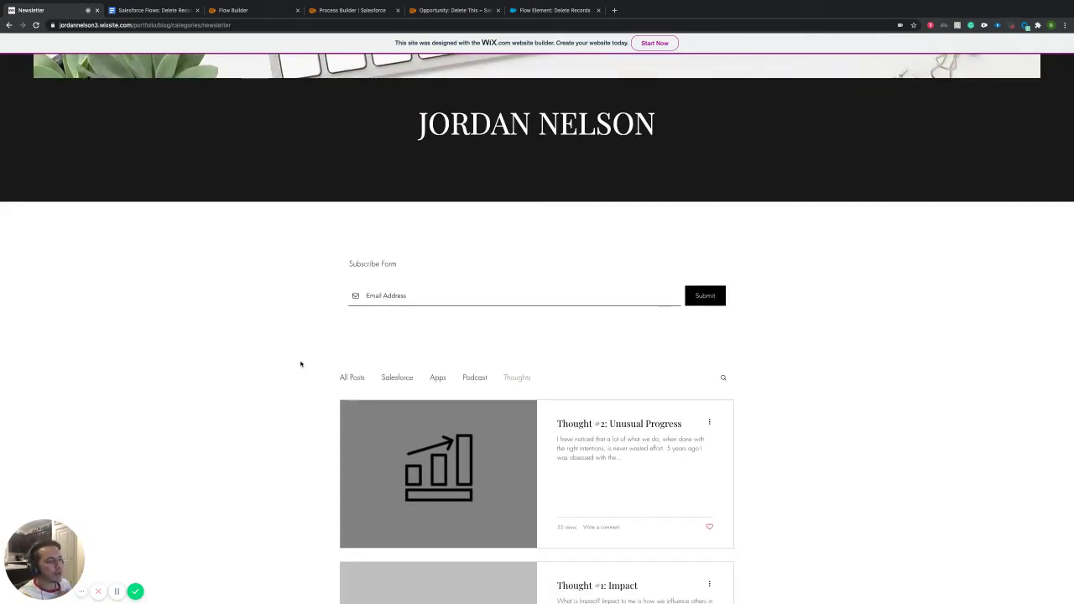
{"action": "scroll", "coordinate": [294, 363], "scroll_direction": "down", "scroll_amount": 1}
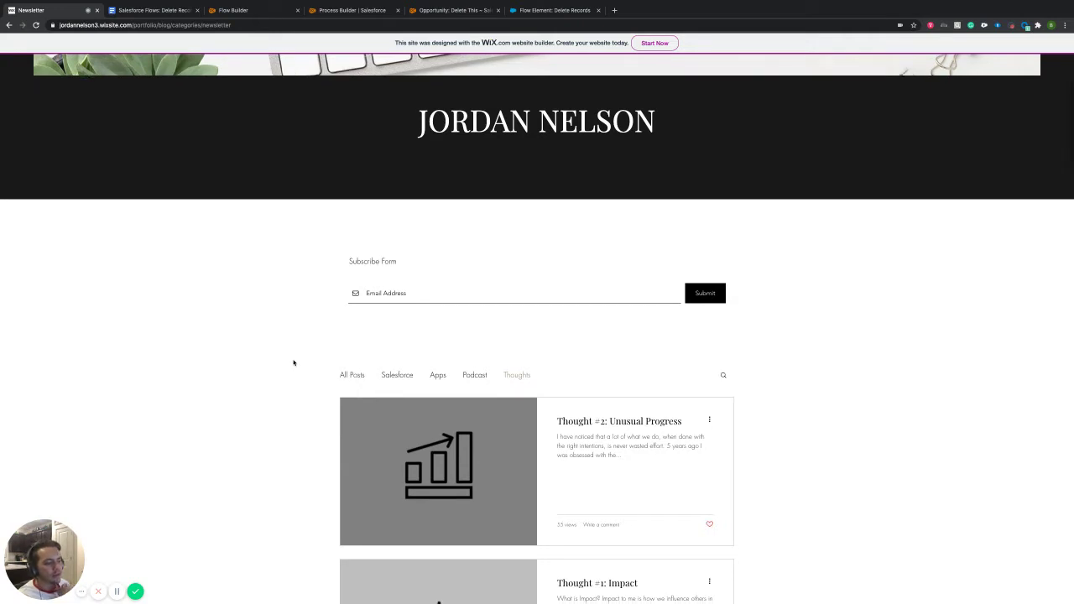
{"action": "scroll", "coordinate": [295, 362], "scroll_direction": "down", "scroll_amount": 1}
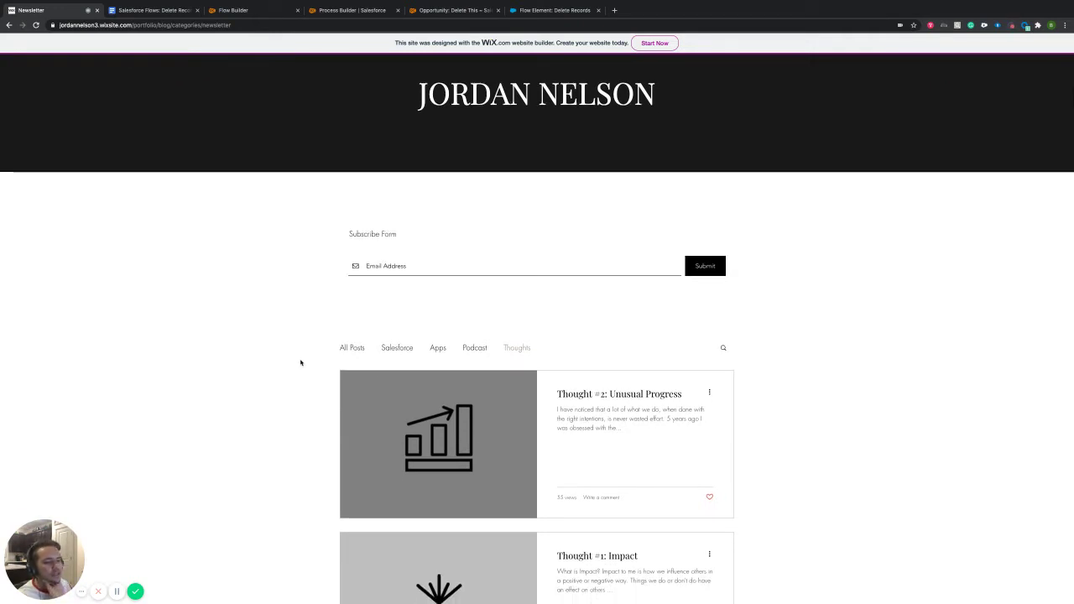
Return to All Posts and open the 'Salesforce Flows Get Records' post
{"action": "left_click", "coordinate": [354, 348]}
{"action": "scroll", "coordinate": [417, 387], "scroll_direction": "down", "scroll_amount": 4}
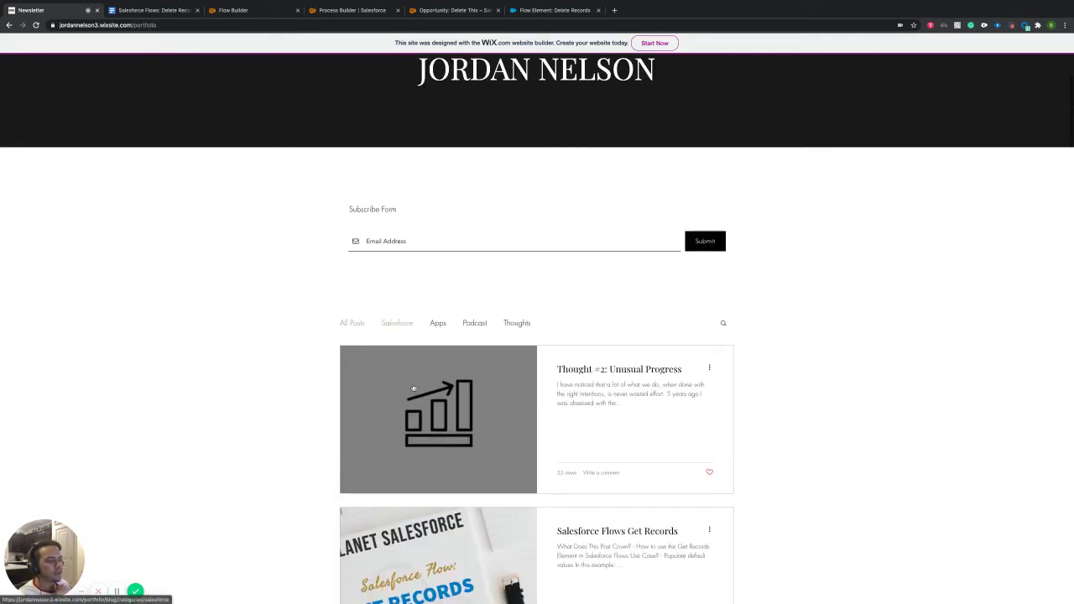
{"action": "scroll", "coordinate": [437, 390], "scroll_direction": "down", "scroll_amount": 2}
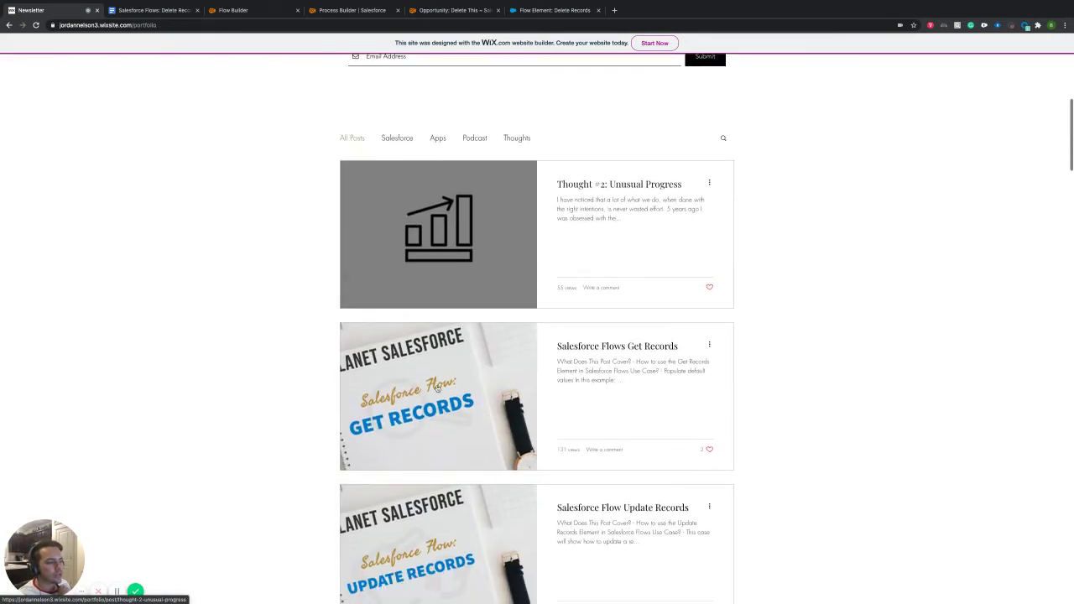
{"action": "left_click", "coordinate": [594, 351]}
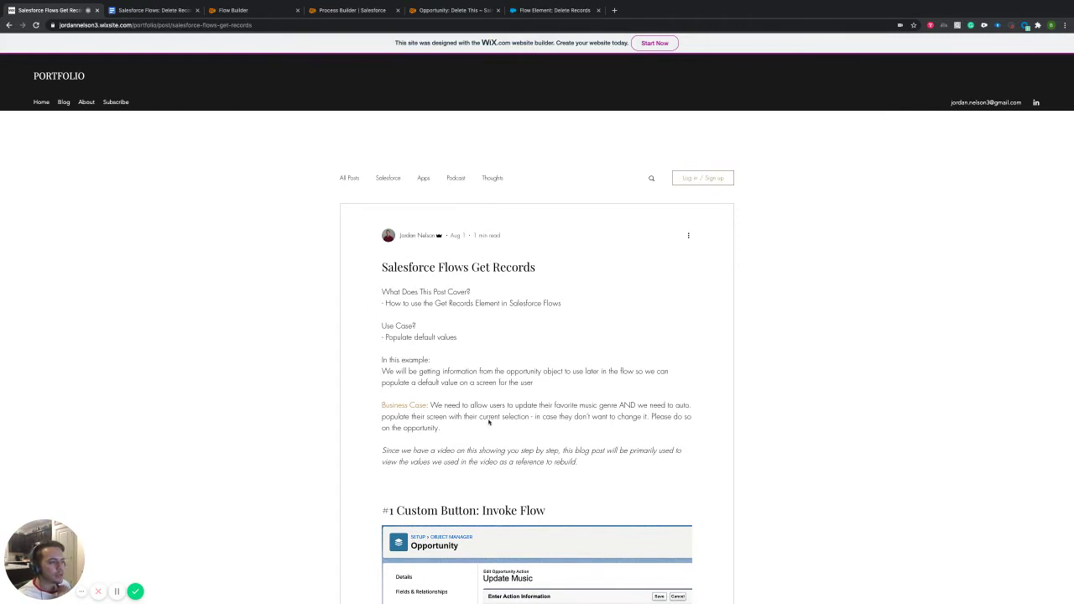
Scroll through the Get Records post's flow screenshots, then go to the Home page
{"action": "scroll", "coordinate": [489, 422], "scroll_direction": "down", "scroll_amount": 3}
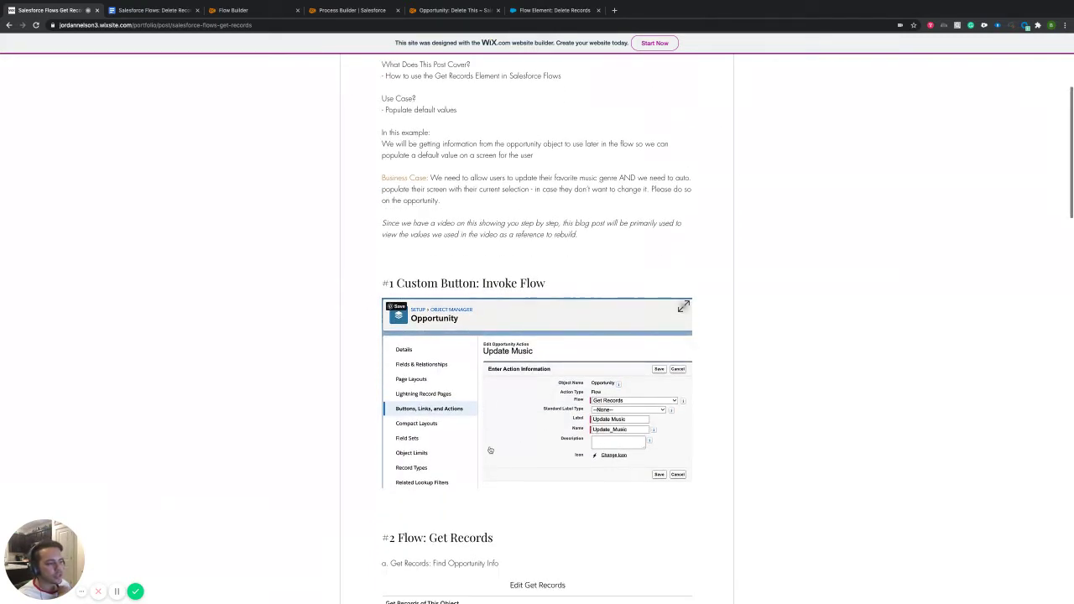
{"action": "scroll", "coordinate": [564, 474], "scroll_direction": "down", "scroll_amount": 2}
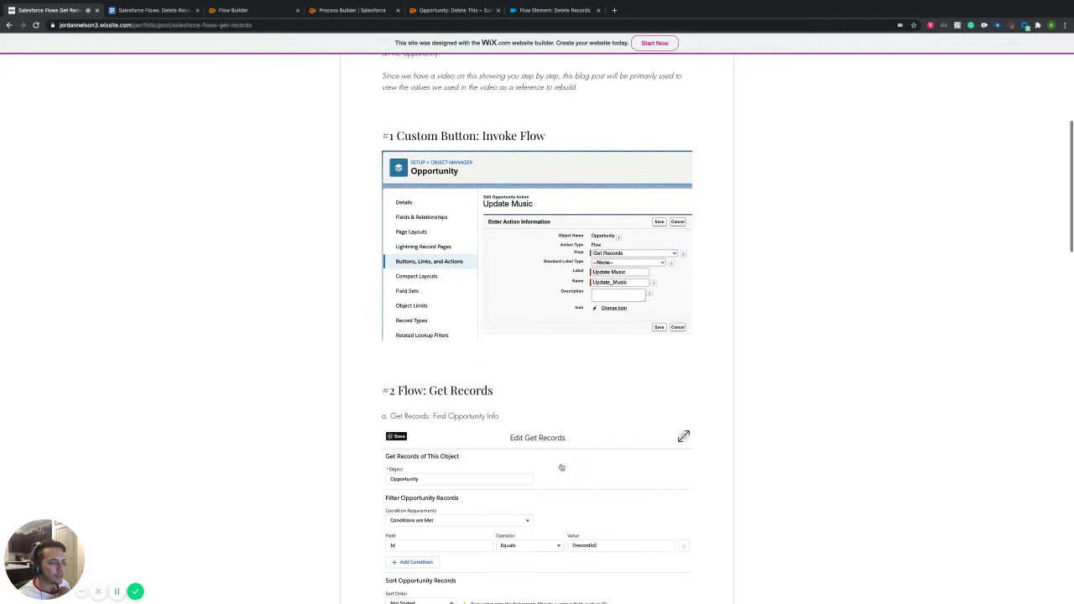
{"action": "scroll", "coordinate": [561, 468], "scroll_direction": "up", "scroll_amount": 2}
{"action": "scroll", "coordinate": [554, 463], "scroll_direction": "down", "scroll_amount": 4}
{"action": "scroll", "coordinate": [550, 462], "scroll_direction": "down", "scroll_amount": 2}
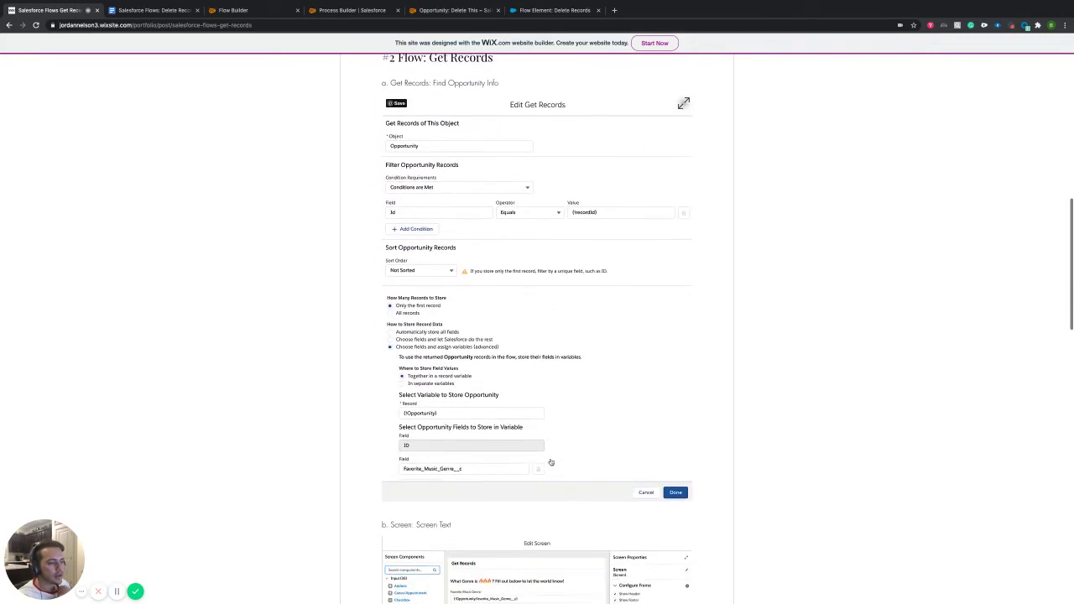
{"action": "scroll", "coordinate": [550, 462], "scroll_direction": "down", "scroll_amount": 3}
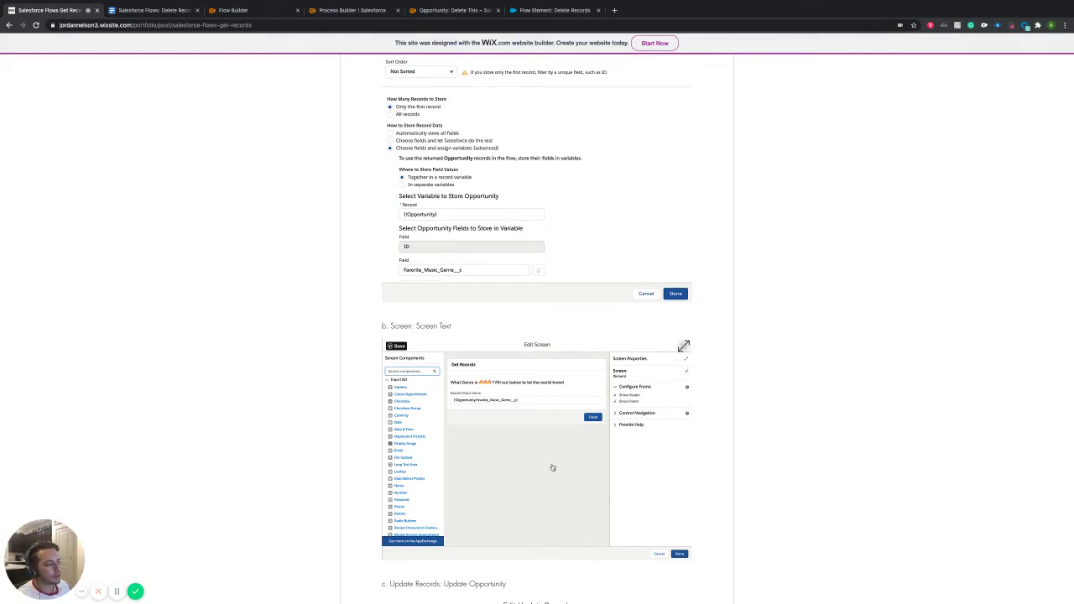
{"action": "scroll", "coordinate": [535, 425], "scroll_direction": "down", "scroll_amount": 3}
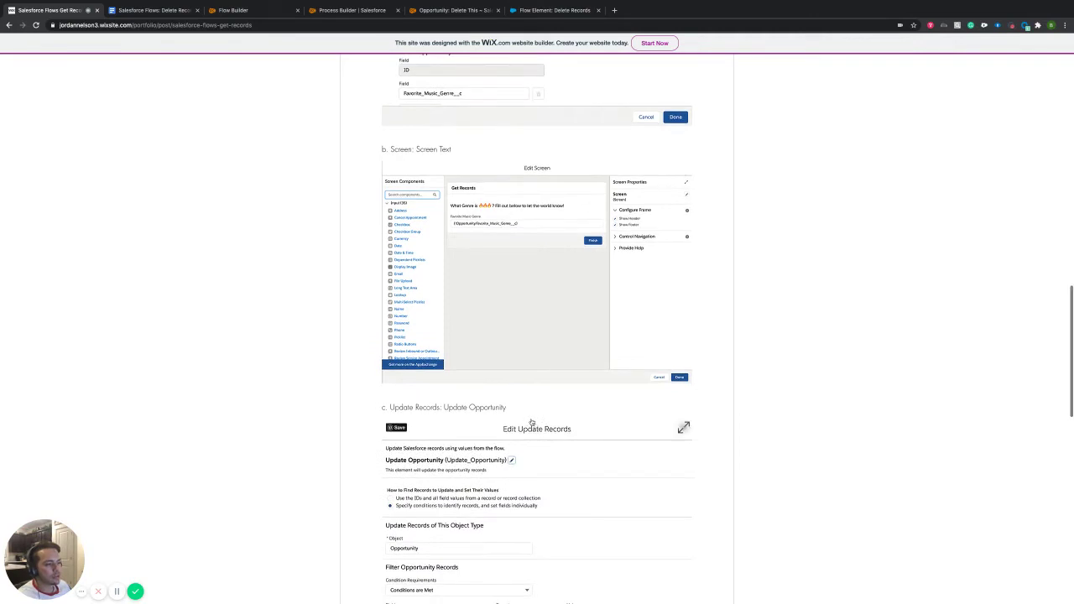
{"action": "scroll", "coordinate": [533, 423], "scroll_direction": "down", "scroll_amount": 1}
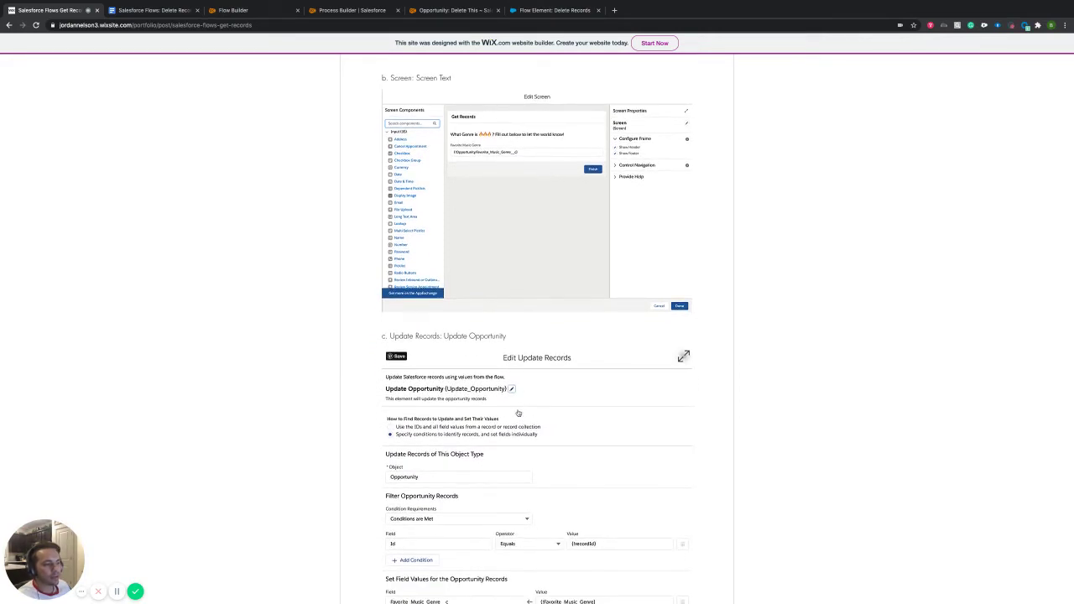
{"action": "scroll", "coordinate": [519, 410], "scroll_direction": "up", "scroll_amount": 20}
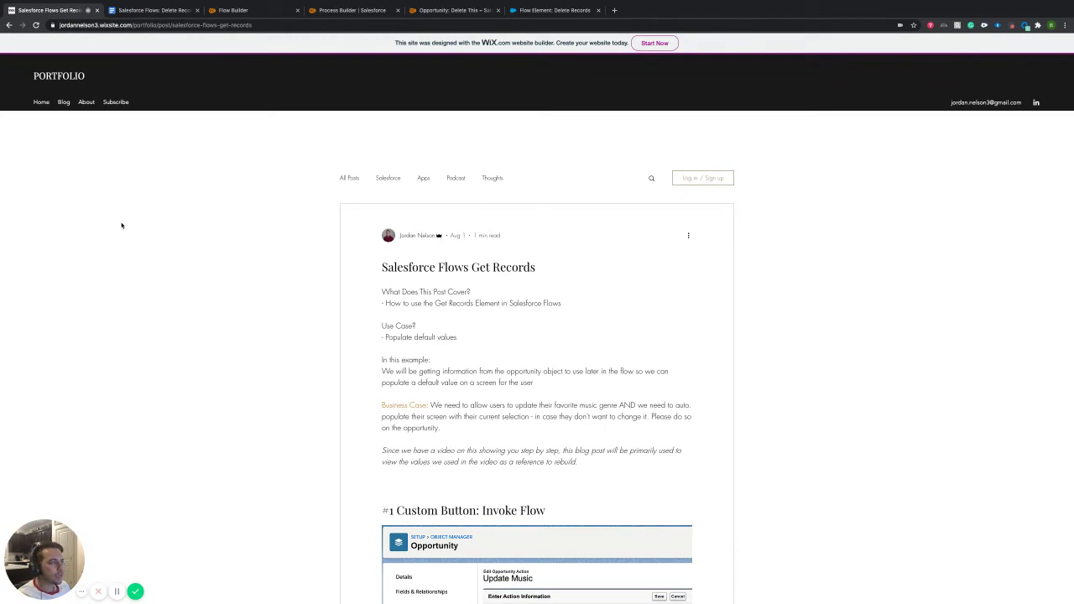
{"action": "left_click", "coordinate": [58, 77]}
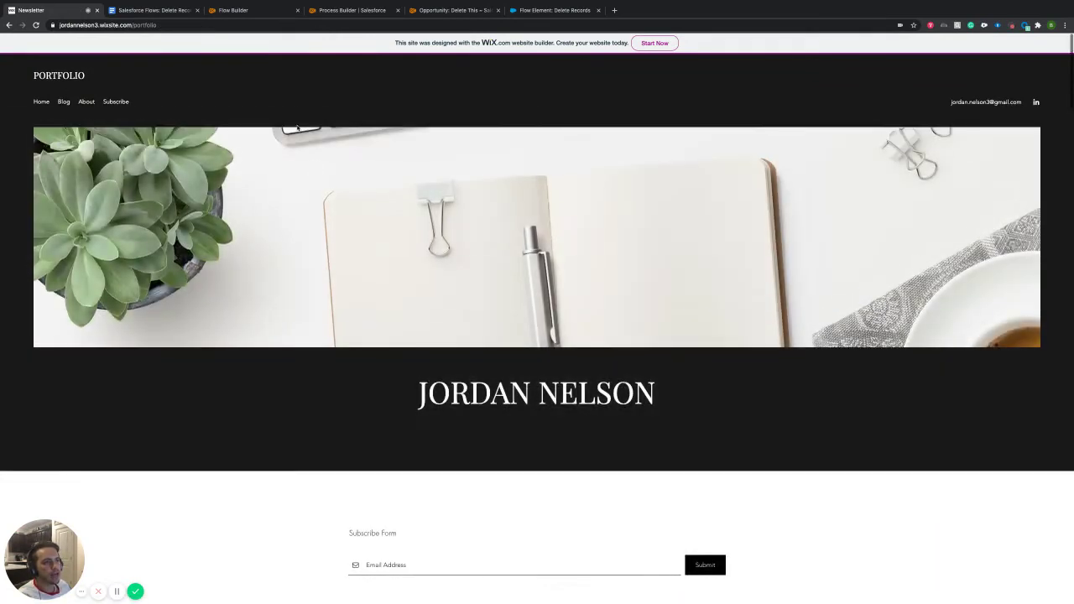
Switch back to the 'Salesforce Flows: Delete Records Element' Google Doc
{"action": "double_click", "coordinate": [260, 103]}
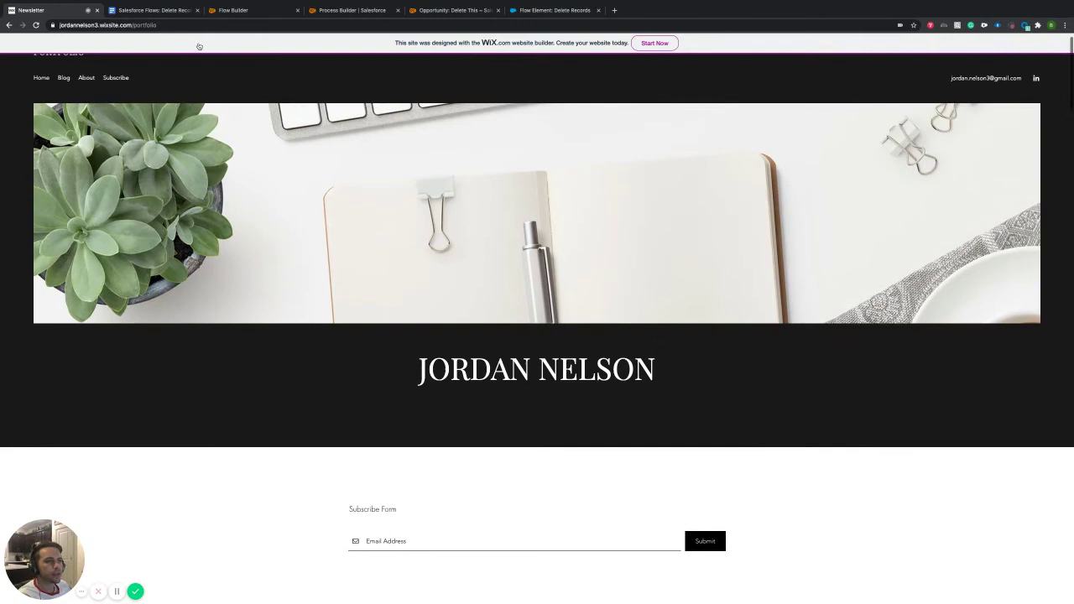
{"action": "left_click", "coordinate": [151, 10]}
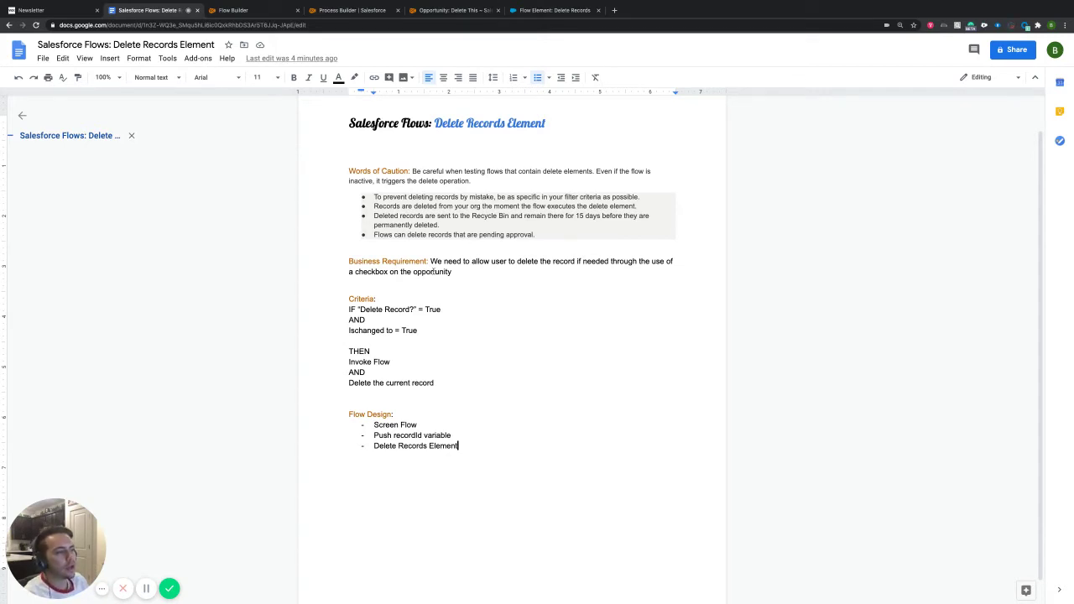
{"action": "left_click_drag", "start_coordinate": [431, 261], "coordinate": [727, 278]}
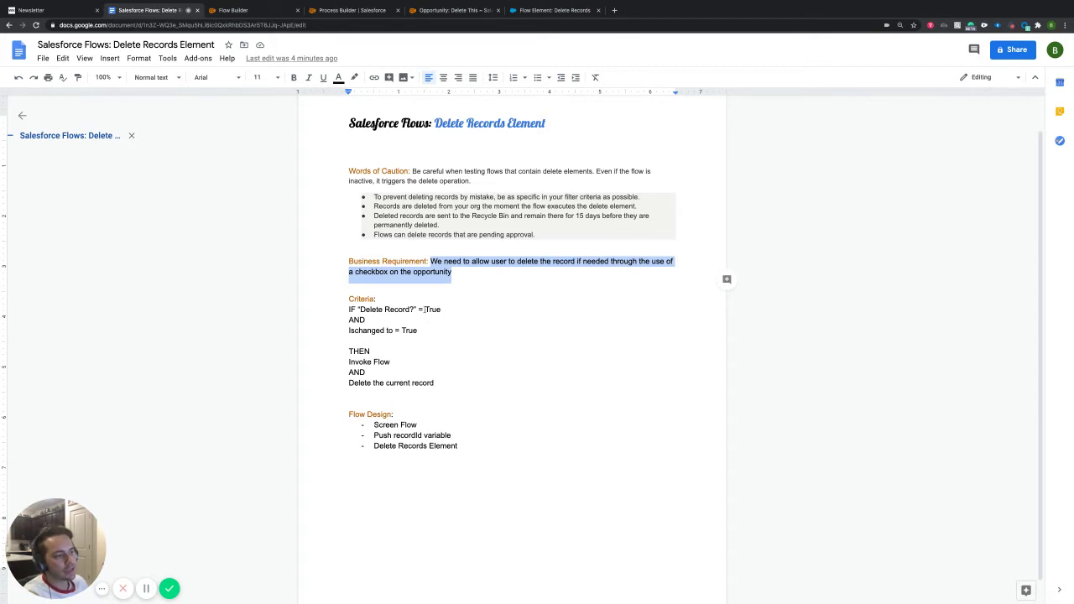
{"action": "left_click_drag", "start_coordinate": [416, 308], "coordinate": [359, 309]}
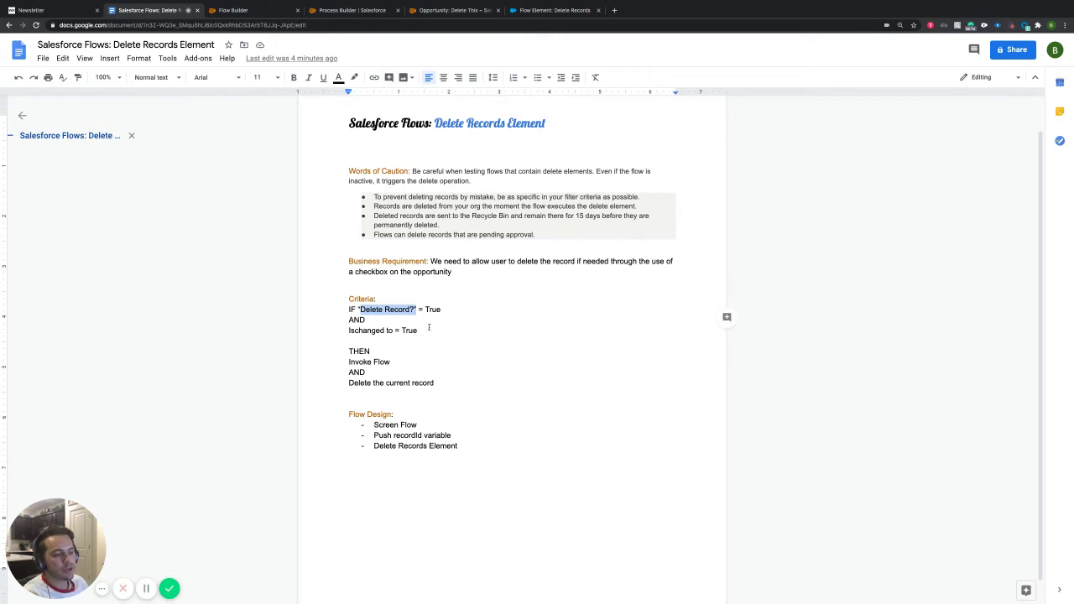
{"action": "triple_click", "coordinate": [385, 364]}
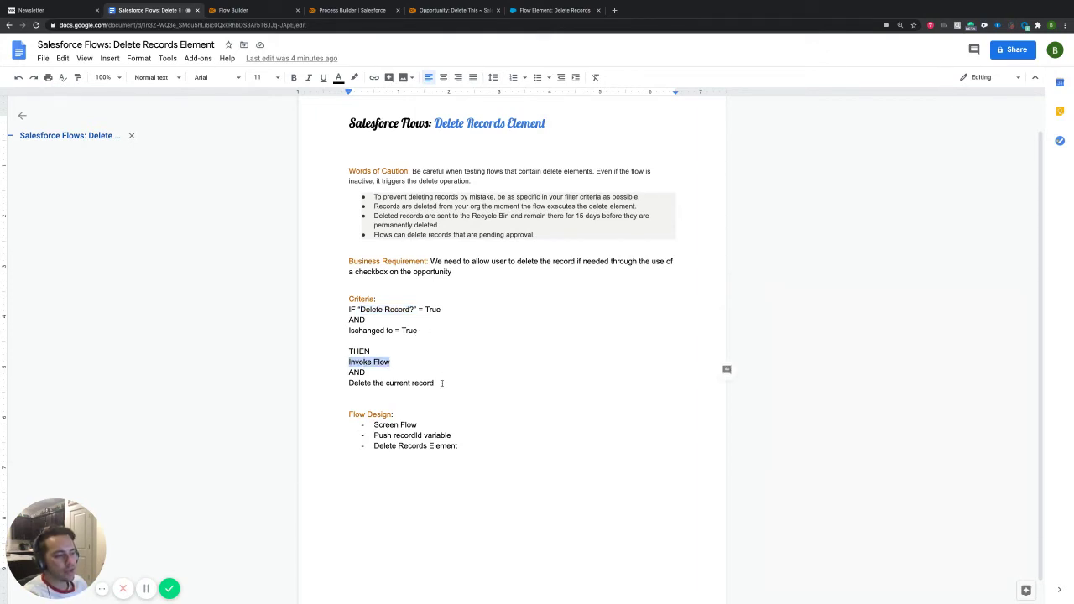
{"action": "left_click_drag", "start_coordinate": [437, 383], "coordinate": [348, 383]}
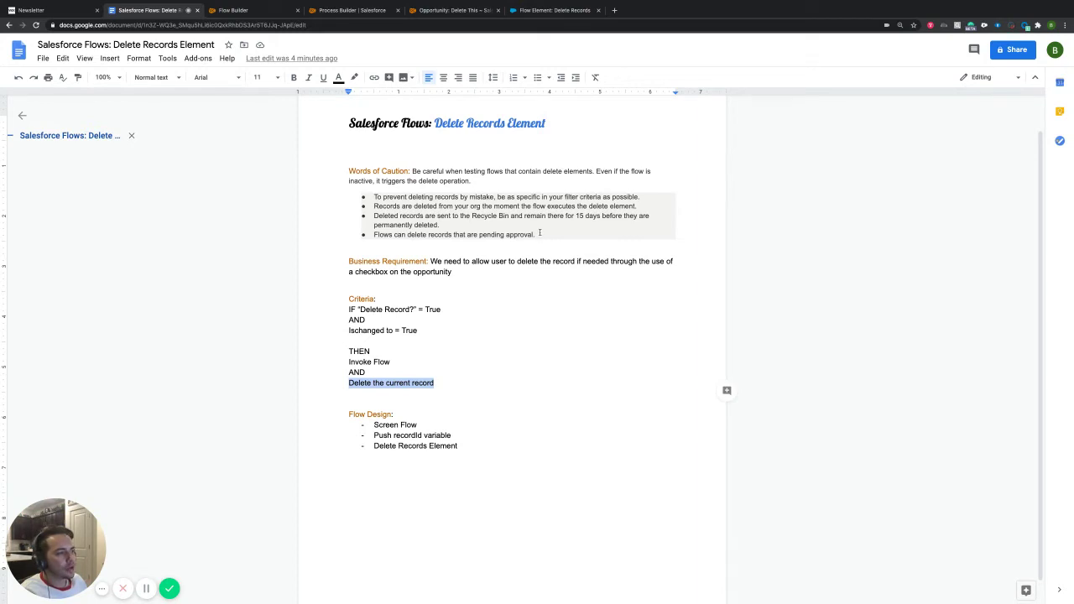
{"action": "left_click_drag", "start_coordinate": [539, 234], "coordinate": [373, 196]}
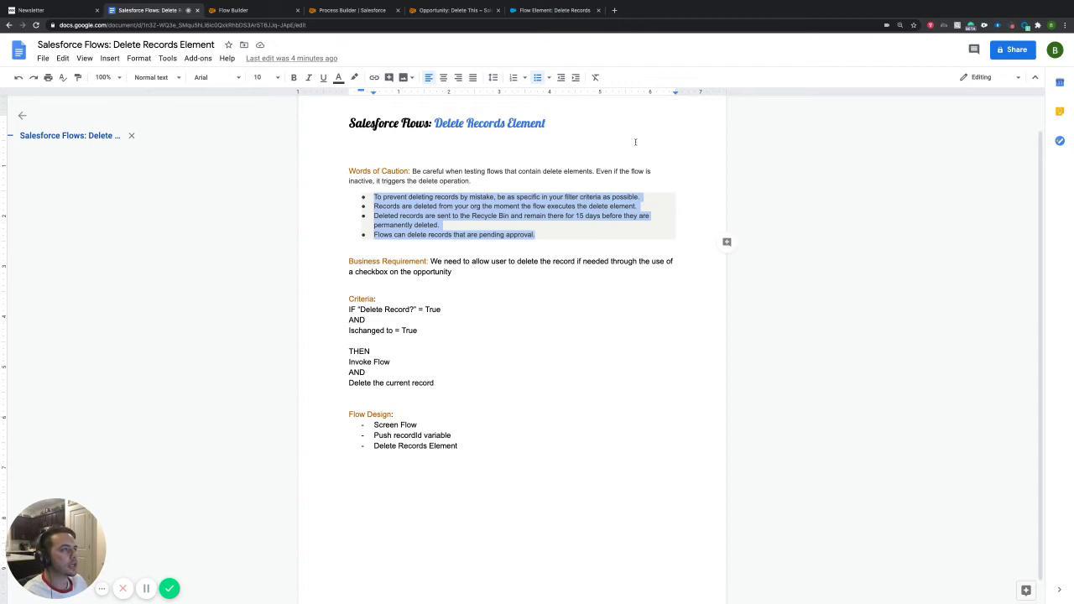
{"action": "left_click", "coordinate": [551, 14]}
{"action": "scroll", "coordinate": [473, 287], "scroll_direction": "up", "scroll_amount": 3}
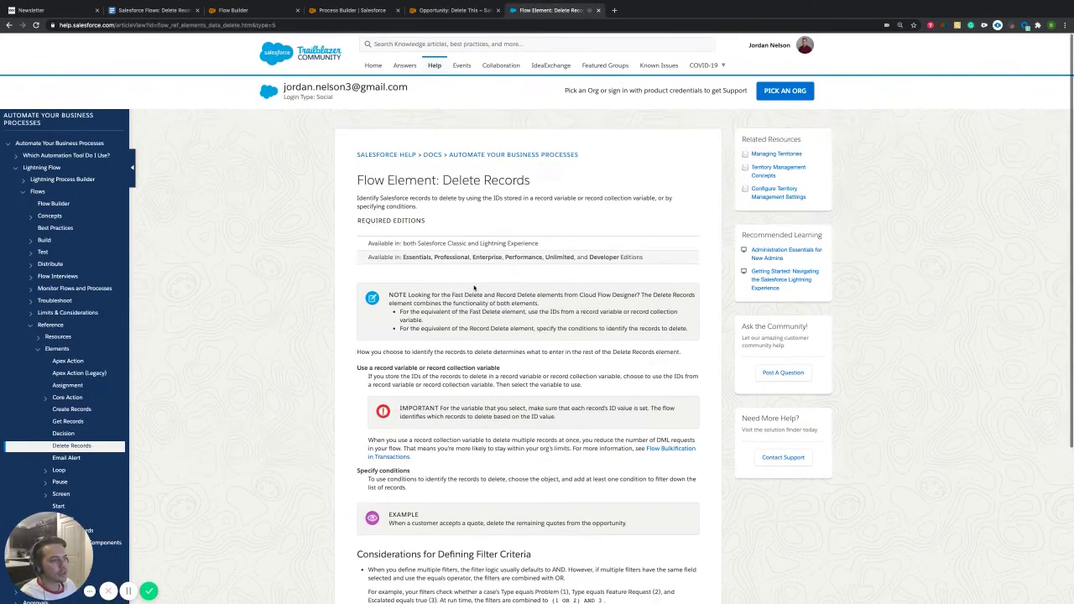
{"action": "scroll", "coordinate": [471, 336], "scroll_direction": "down", "scroll_amount": 3}
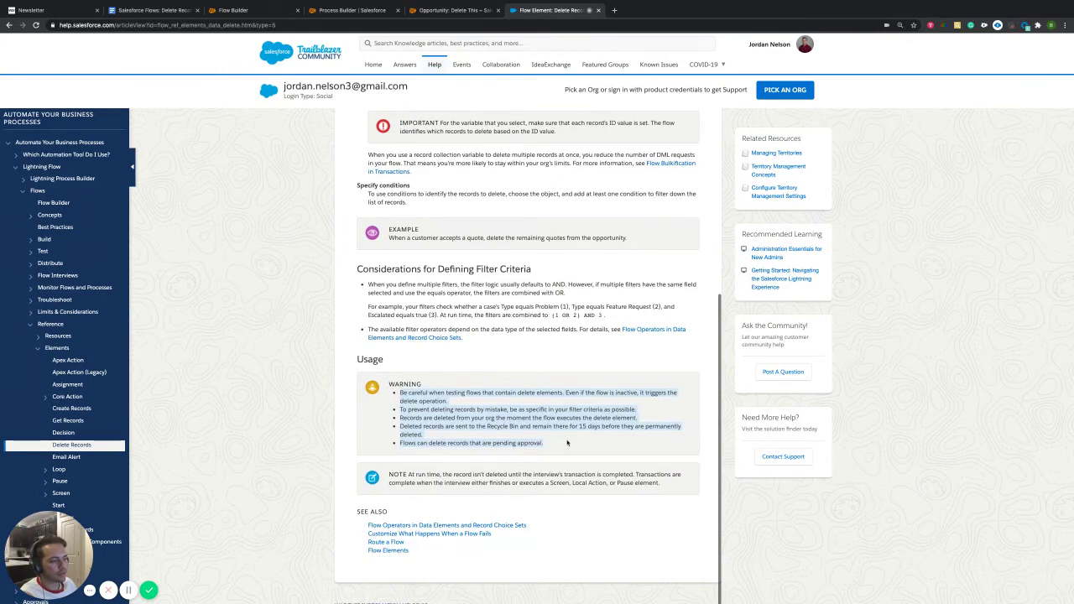
{"action": "left_click", "coordinate": [567, 443]}
{"action": "scroll", "coordinate": [562, 443], "scroll_direction": "down", "scroll_amount": 1}
{"action": "left_click_drag", "start_coordinate": [544, 434], "coordinate": [400, 382]}
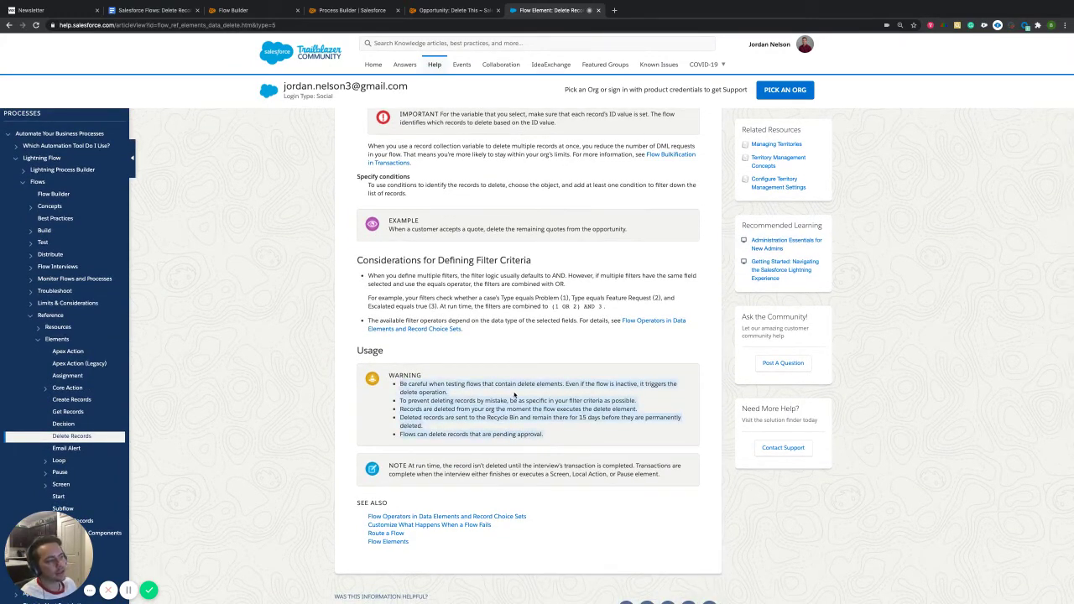
{"action": "left_click_drag", "start_coordinate": [357, 258], "coordinate": [485, 412]}
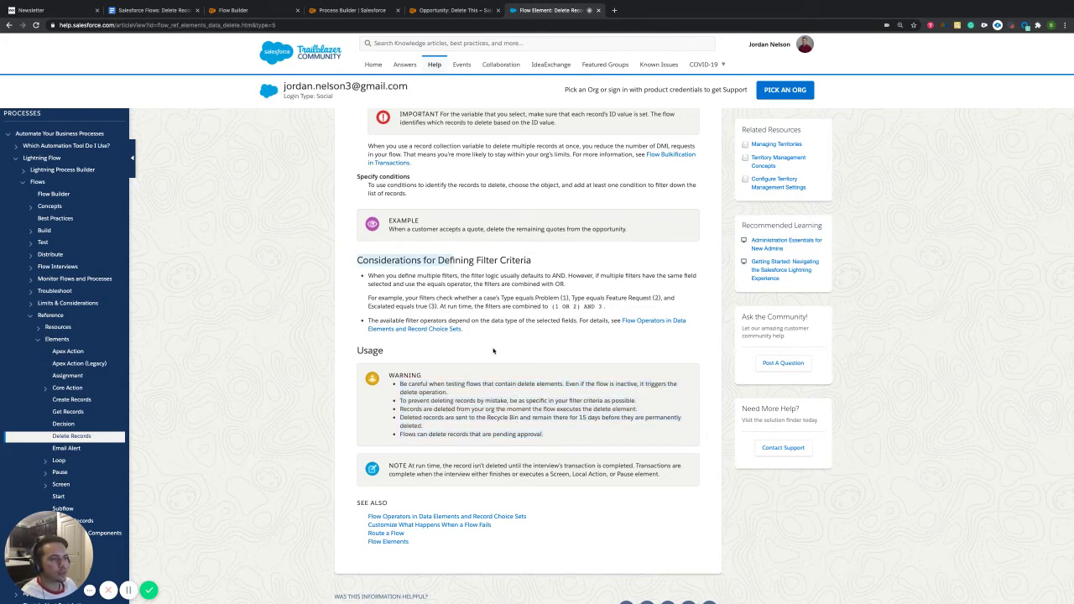
{"action": "scroll", "coordinate": [495, 351], "scroll_direction": "up", "scroll_amount": 5}
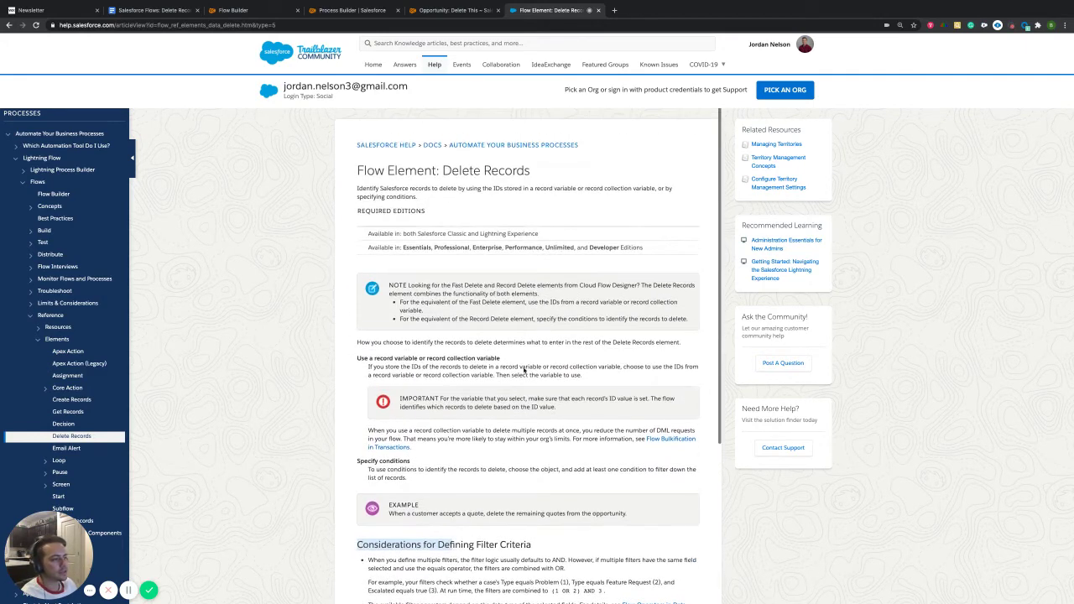
{"action": "left_click", "coordinate": [437, 12]}
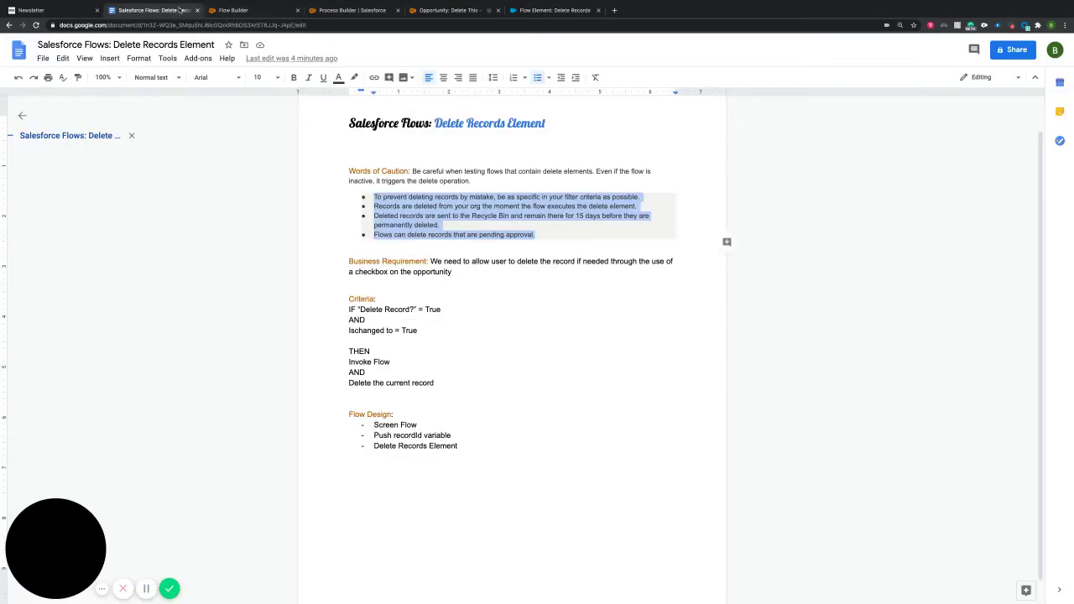
{"action": "left_click", "coordinate": [174, 10]}
{"action": "left_click", "coordinate": [584, 331]}
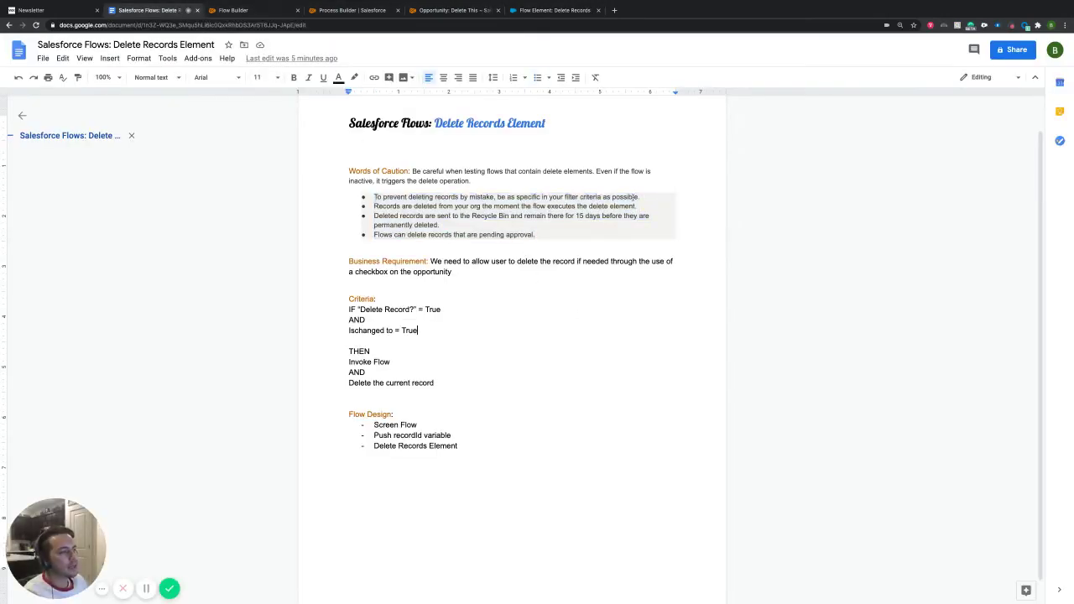
{"action": "left_click", "coordinate": [630, 196]}
{"action": "left_click_drag", "start_coordinate": [629, 195], "coordinate": [372, 196]}
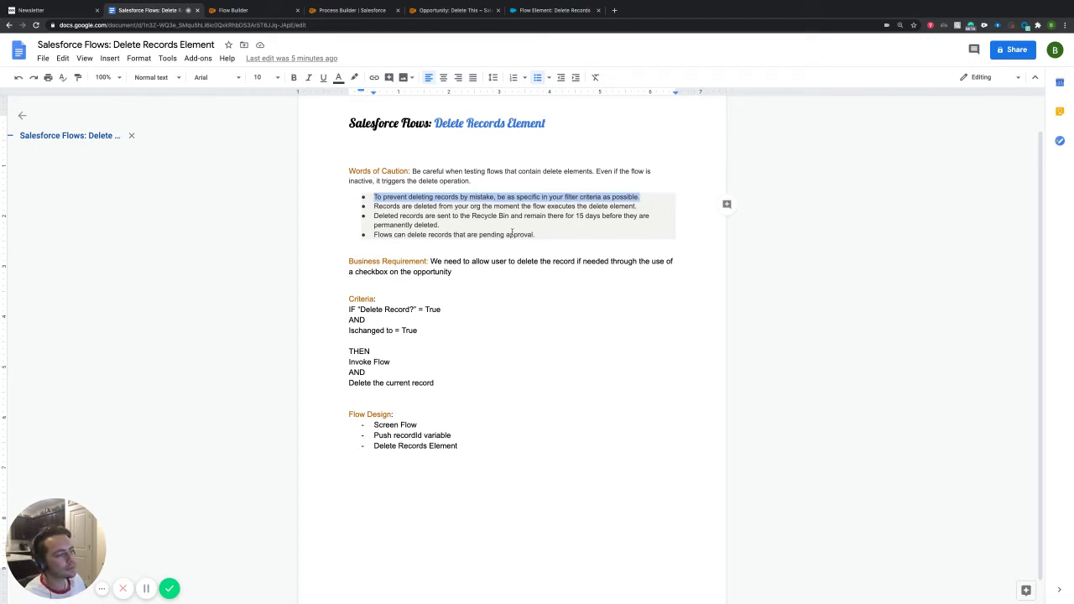
{"action": "left_click", "coordinate": [472, 215]}
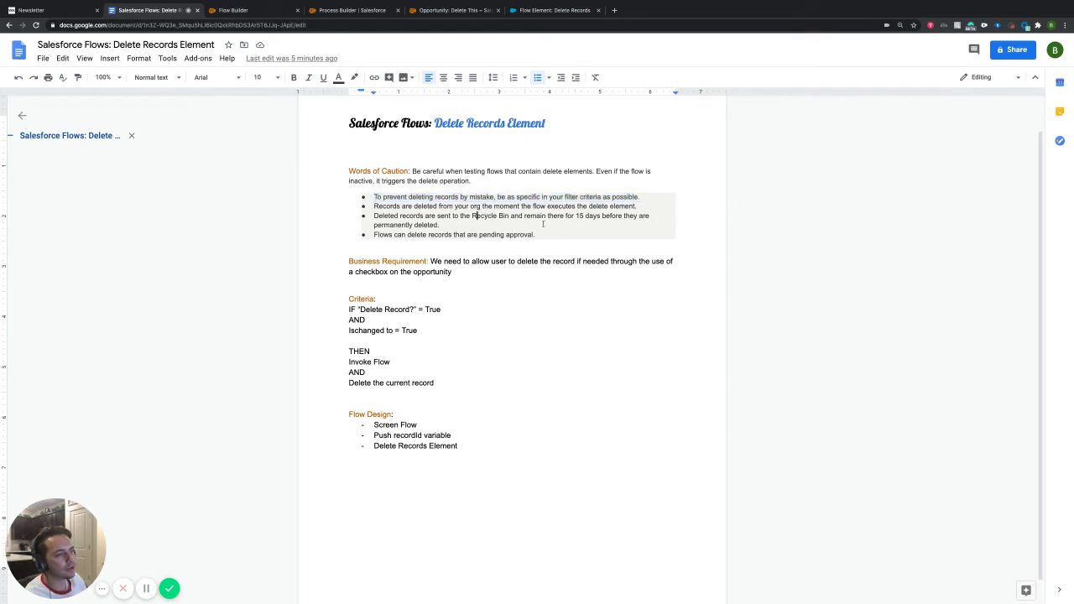
{"action": "left_click_drag", "start_coordinate": [636, 206], "coordinate": [383, 207]}
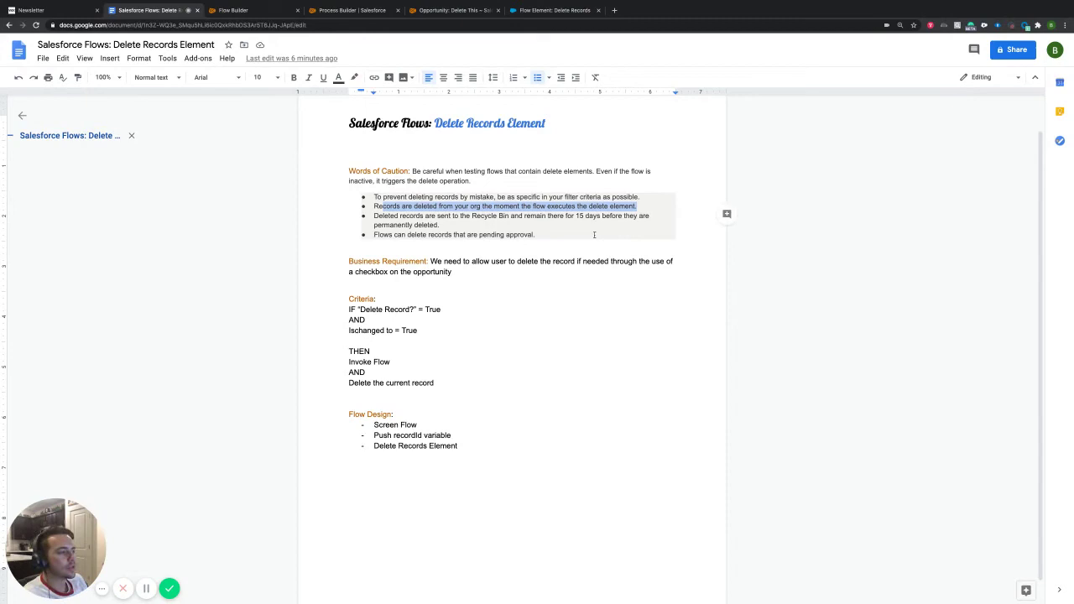
{"action": "left_click", "coordinate": [584, 225]}
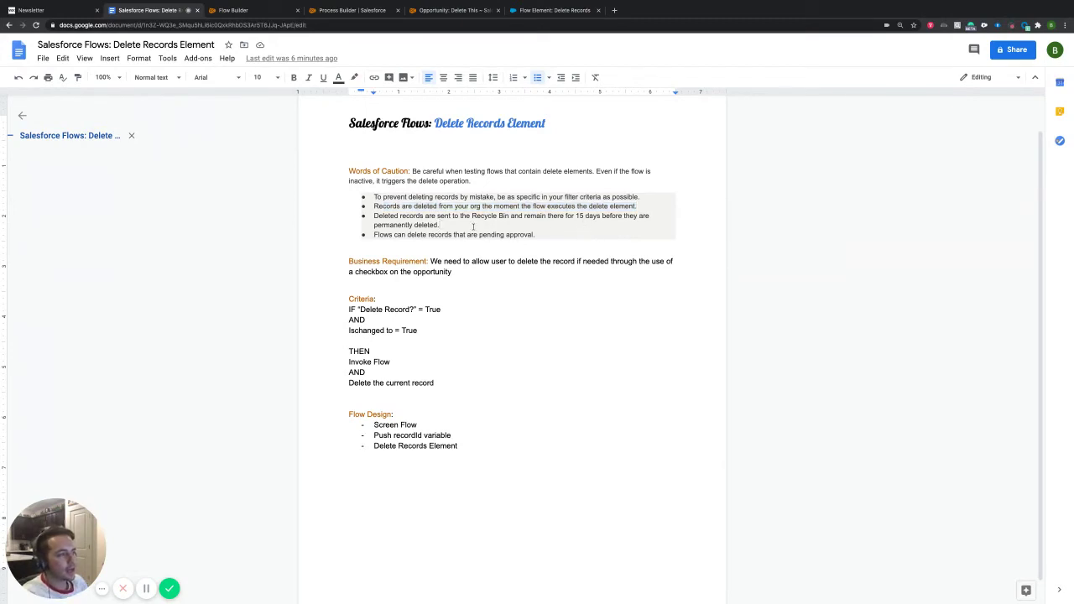
{"action": "left_click_drag", "start_coordinate": [439, 225], "coordinate": [372, 217]}
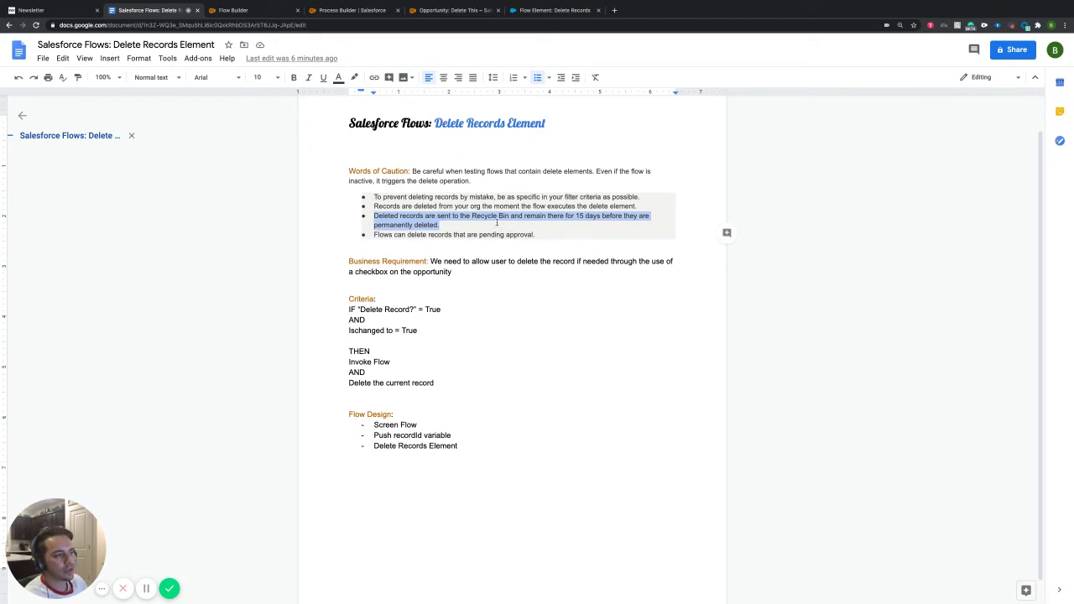
{"action": "left_click", "coordinate": [543, 225]}
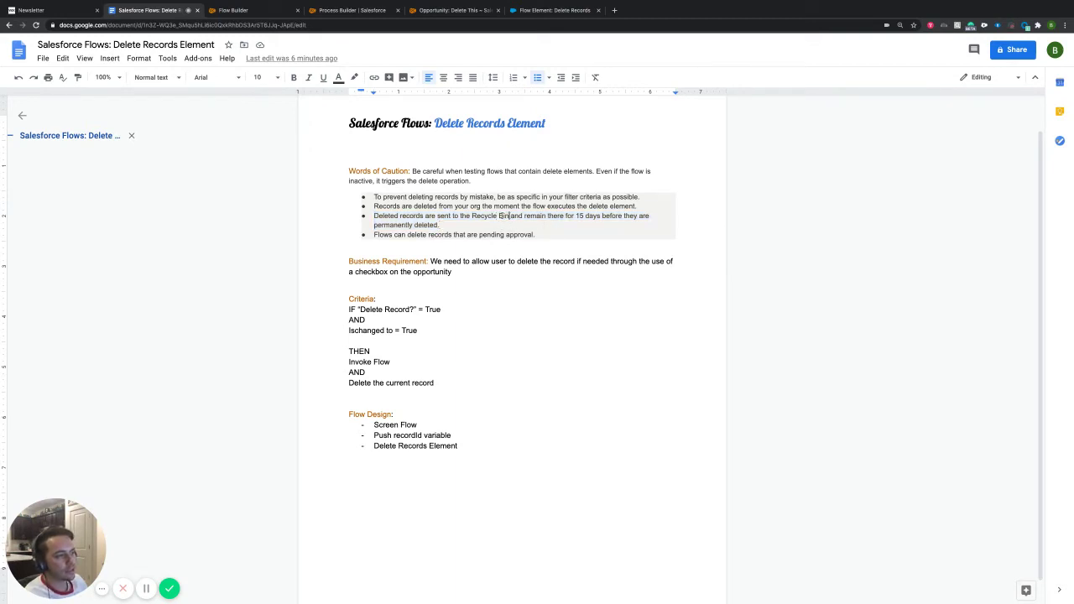
{"action": "left_click_drag", "start_coordinate": [509, 216], "coordinate": [472, 216]}
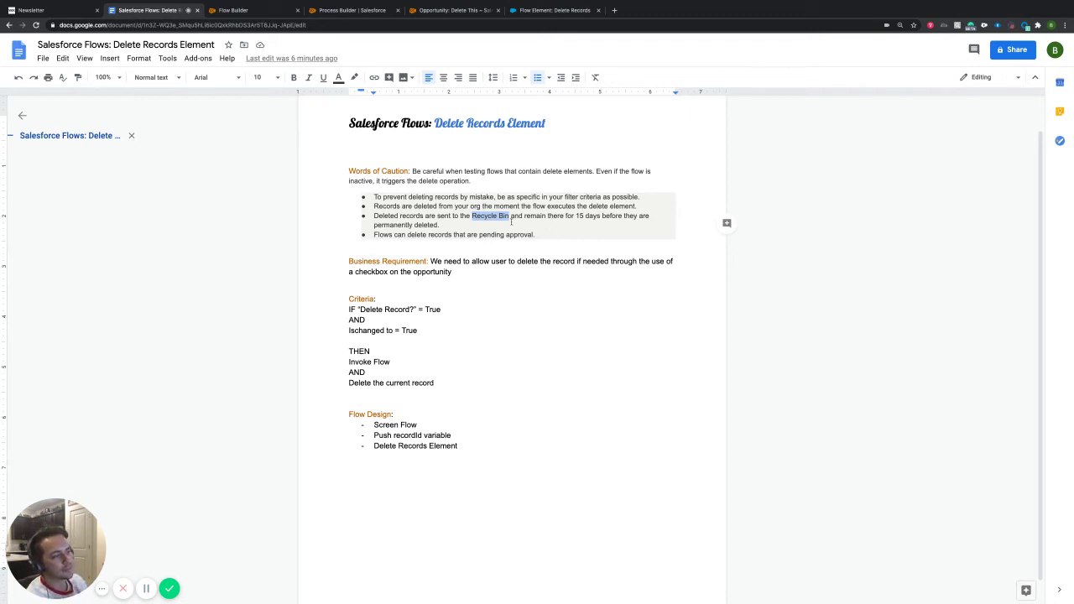
{"action": "left_click", "coordinate": [478, 228]}
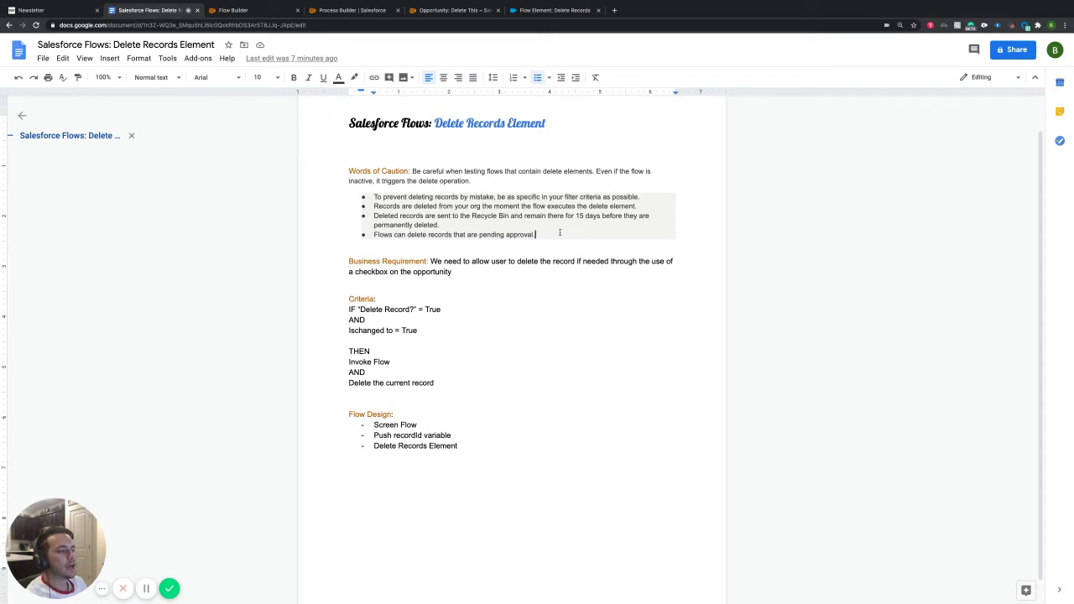
{"action": "left_click_drag", "start_coordinate": [544, 234], "coordinate": [374, 235]}
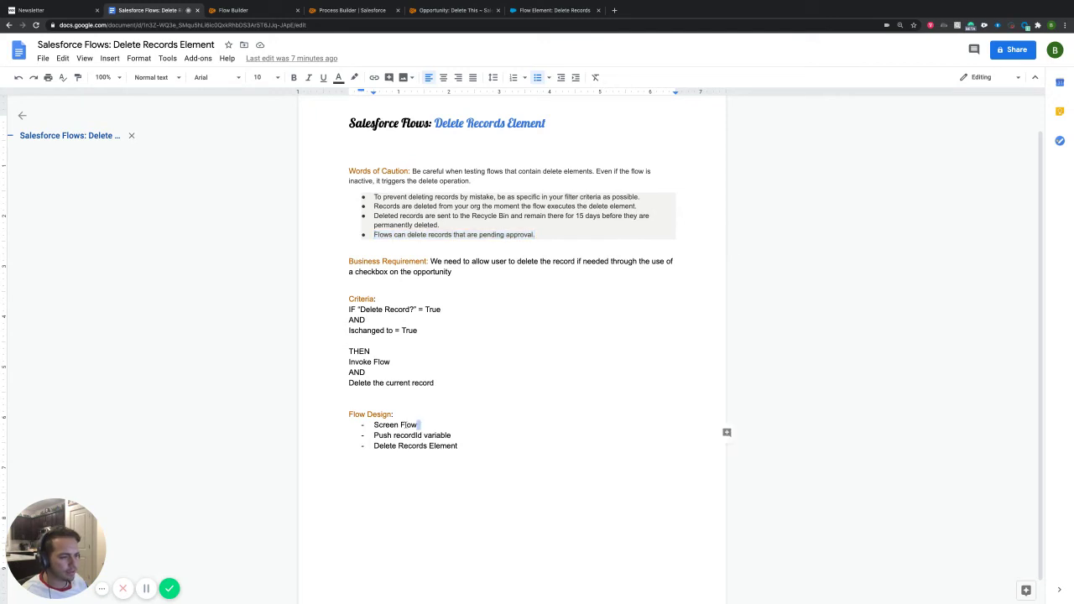
Highlight the Screen Flow, Push recordId and Delete Records Element steps, then open Delete This
{"action": "triple_click", "coordinate": [421, 425]}
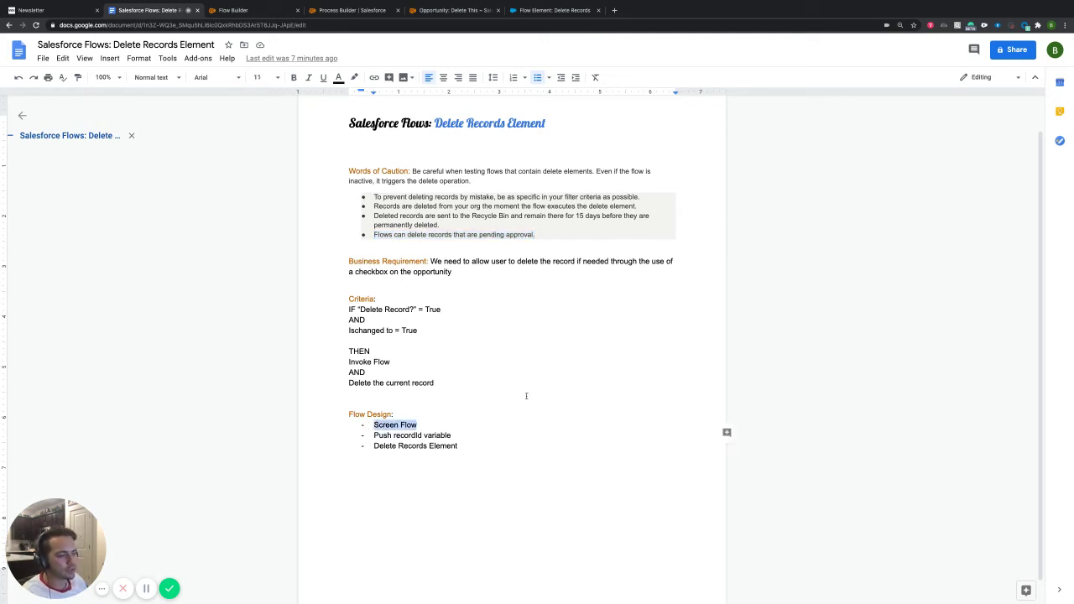
{"action": "left_click", "coordinate": [473, 425]}
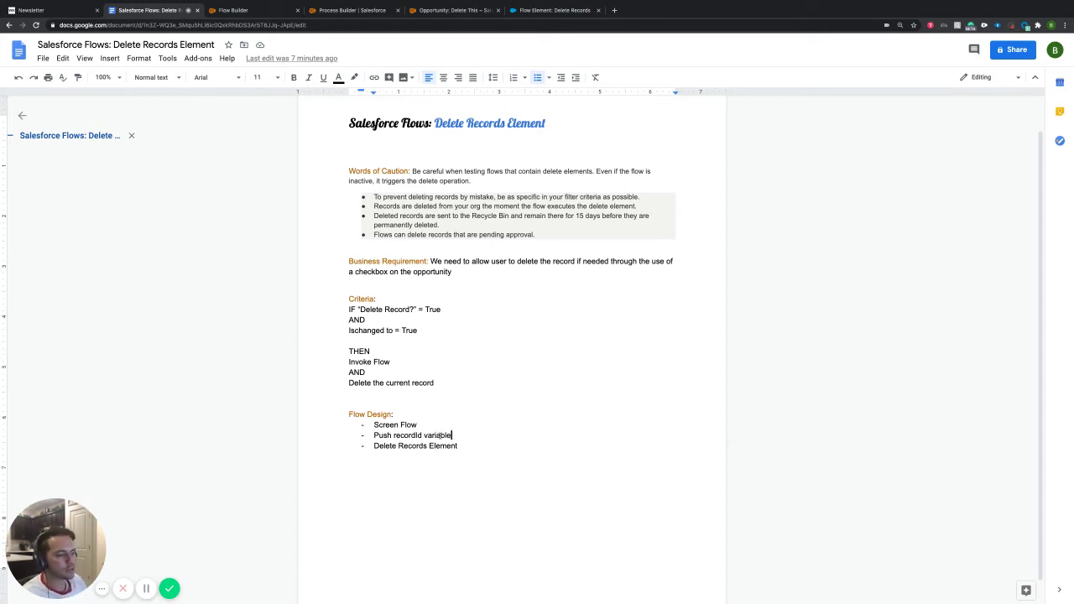
{"action": "left_click_drag", "start_coordinate": [451, 435], "coordinate": [373, 435]}
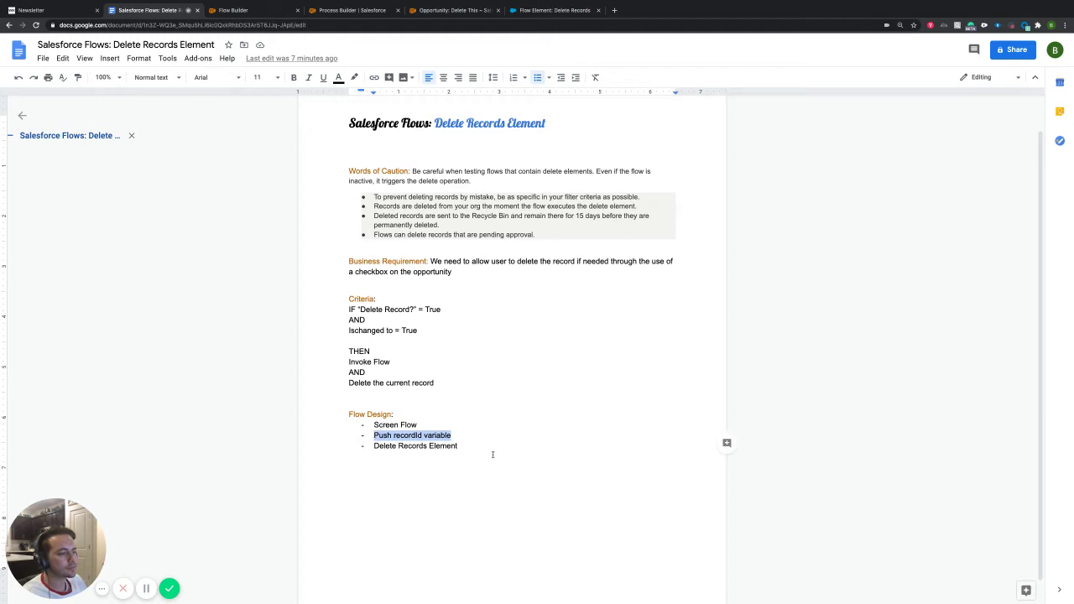
{"action": "left_click_drag", "start_coordinate": [461, 446], "coordinate": [377, 448]}
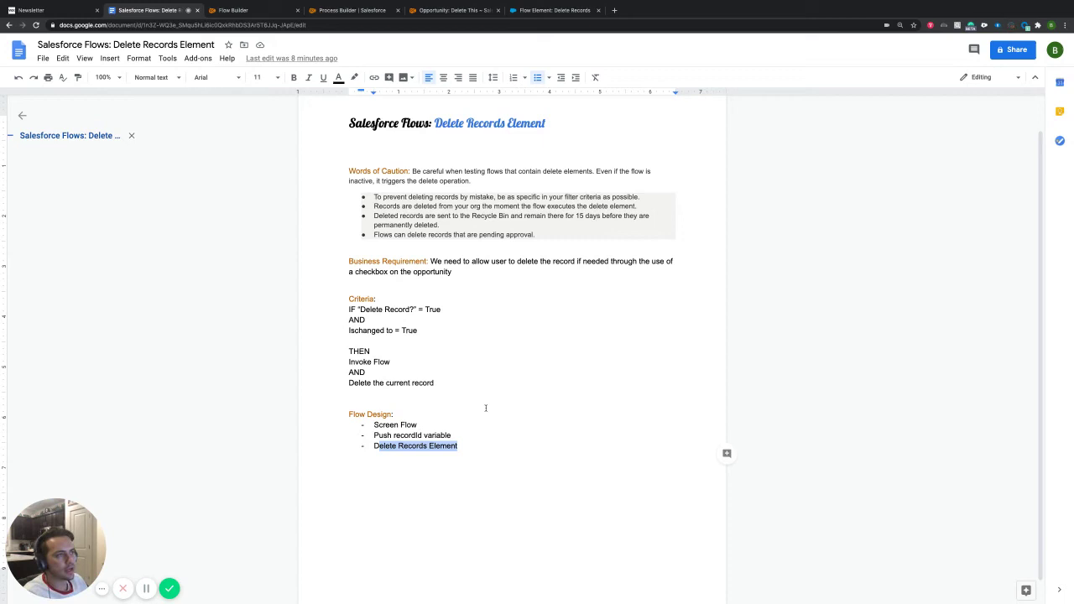
{"action": "left_click", "coordinate": [515, 426]}
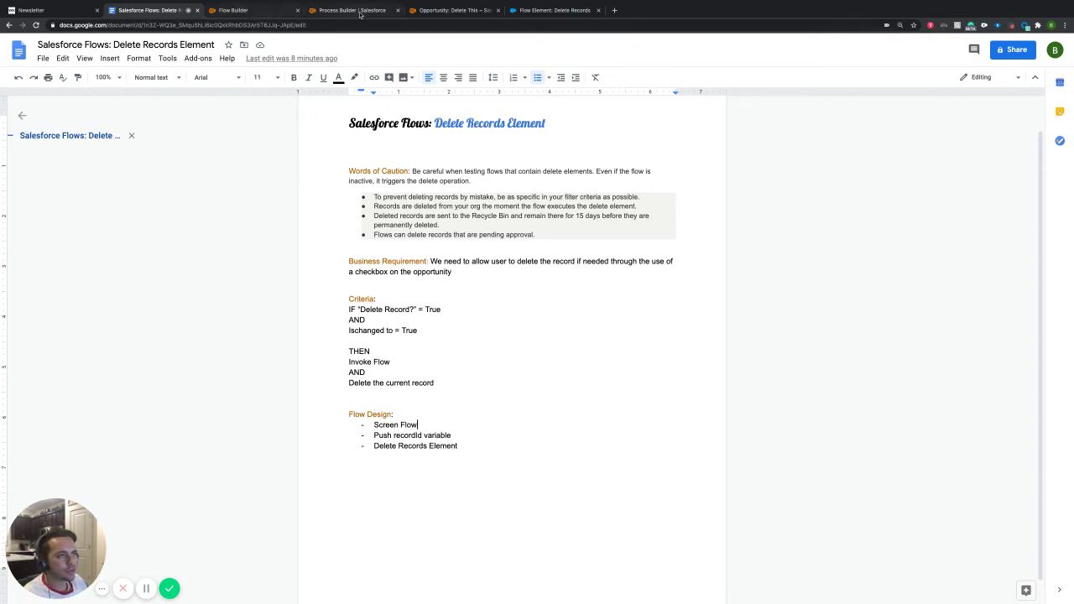
{"action": "left_click", "coordinate": [441, 11]}
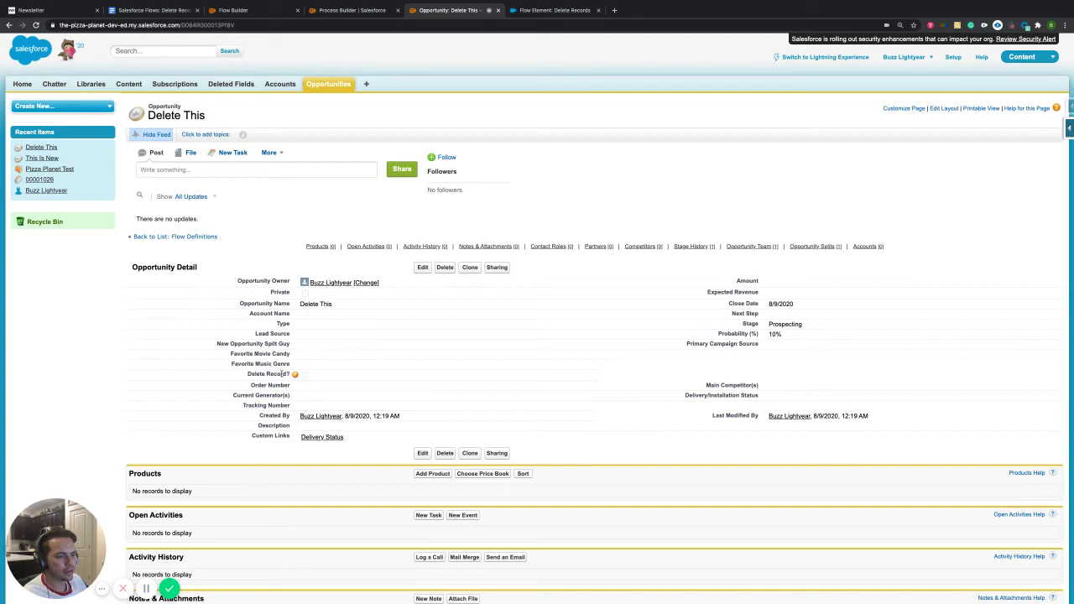
Check Delete Record? on the Delete This opportunity via inline edit and save
{"action": "left_click_drag", "start_coordinate": [250, 373], "coordinate": [357, 374]}
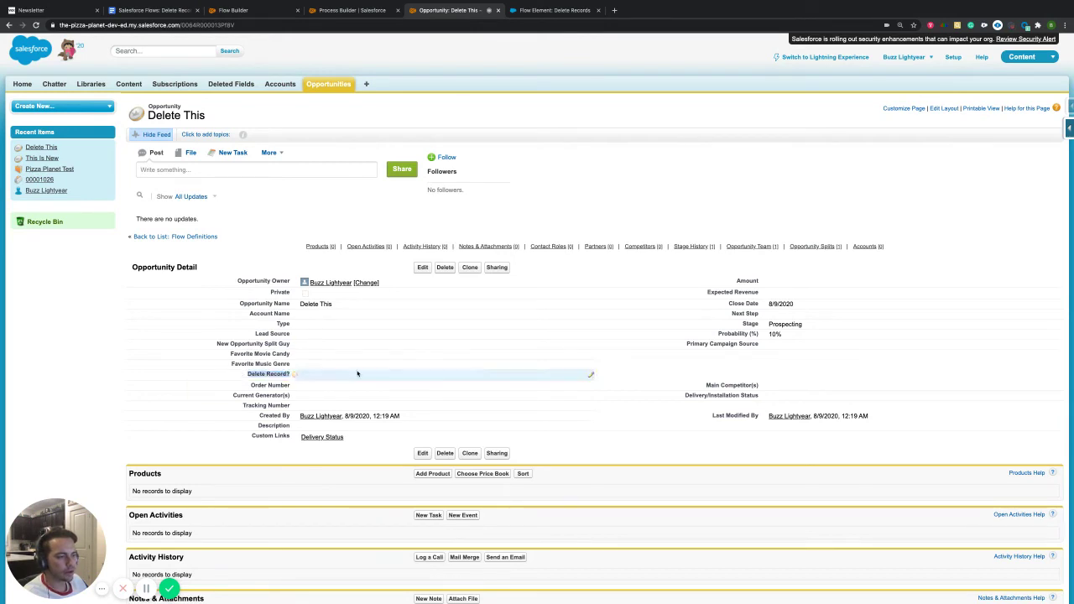
{"action": "double_click", "coordinate": [321, 379]}
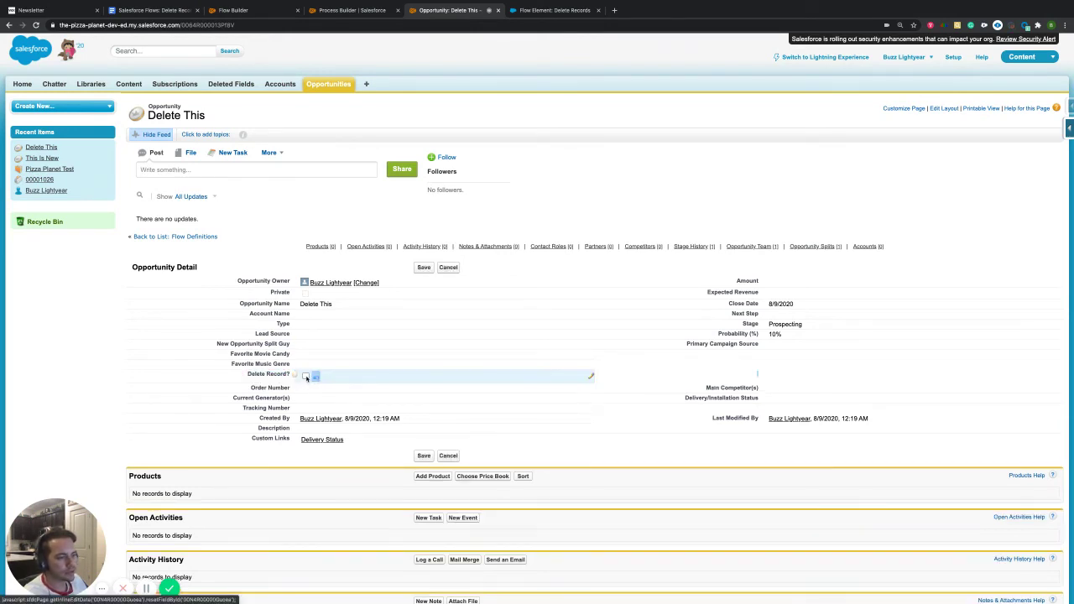
{"action": "left_click", "coordinate": [307, 376]}
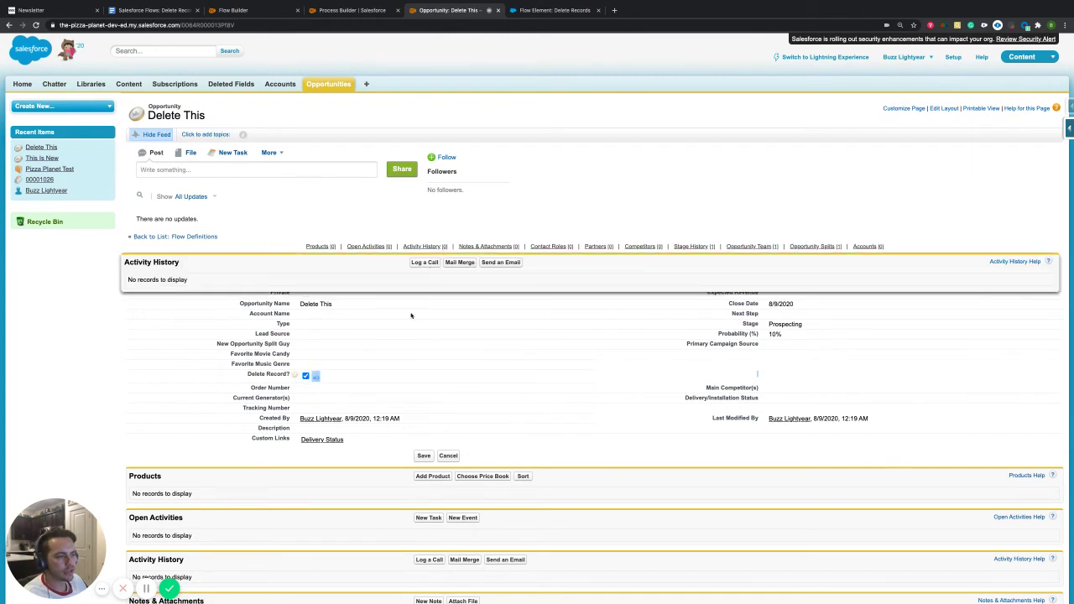
{"action": "left_click", "coordinate": [424, 268]}
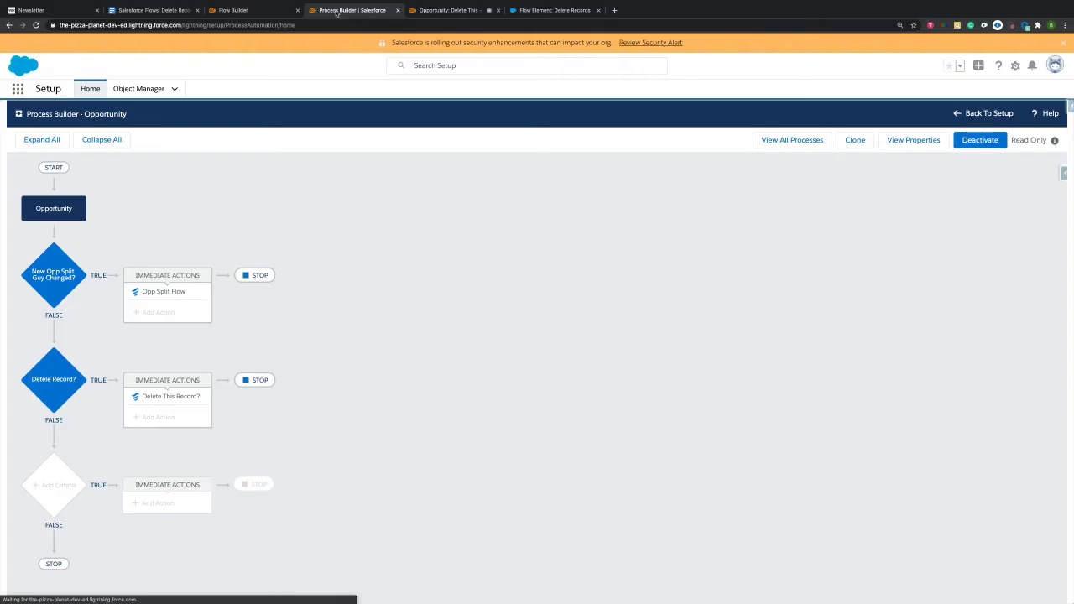
Review the Delete Record? criteria and the flow action passing [Opportunity].Id as recordId
{"action": "left_click", "coordinate": [344, 10]}
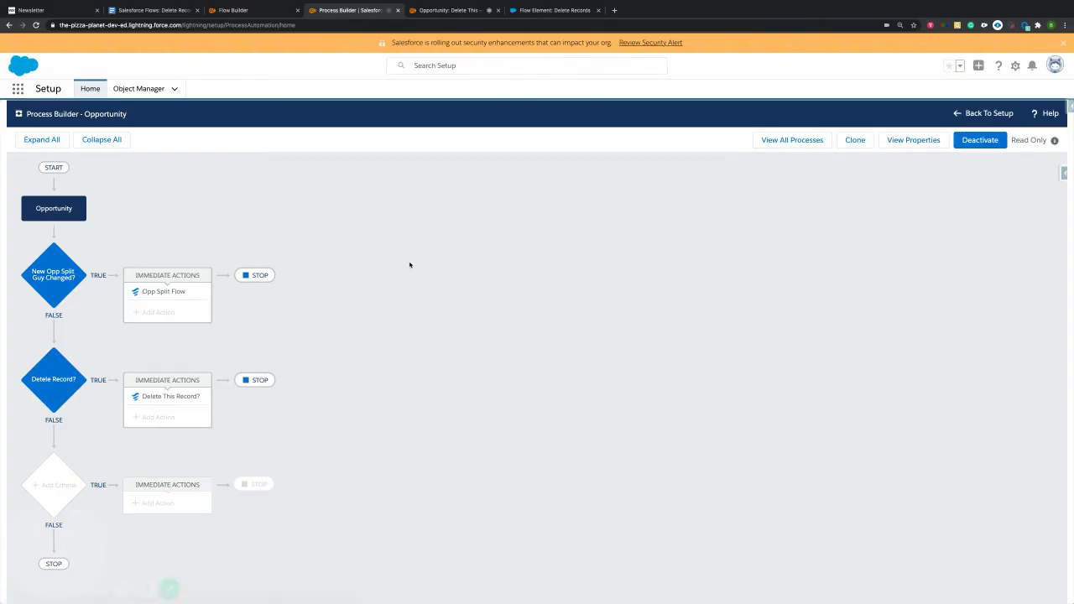
{"action": "left_click", "coordinate": [60, 381]}
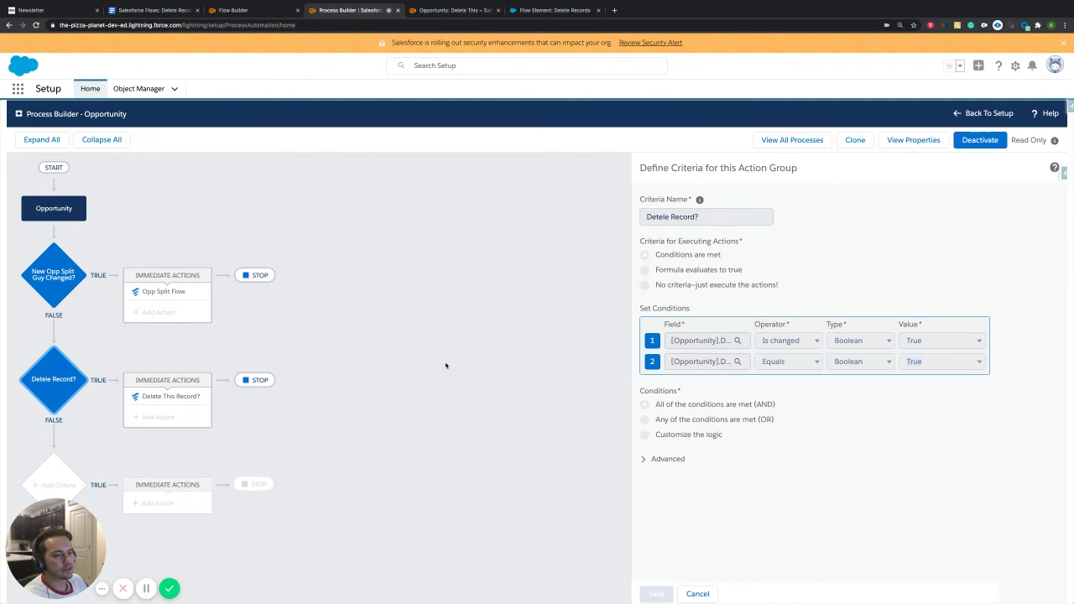
{"action": "left_click", "coordinate": [180, 396]}
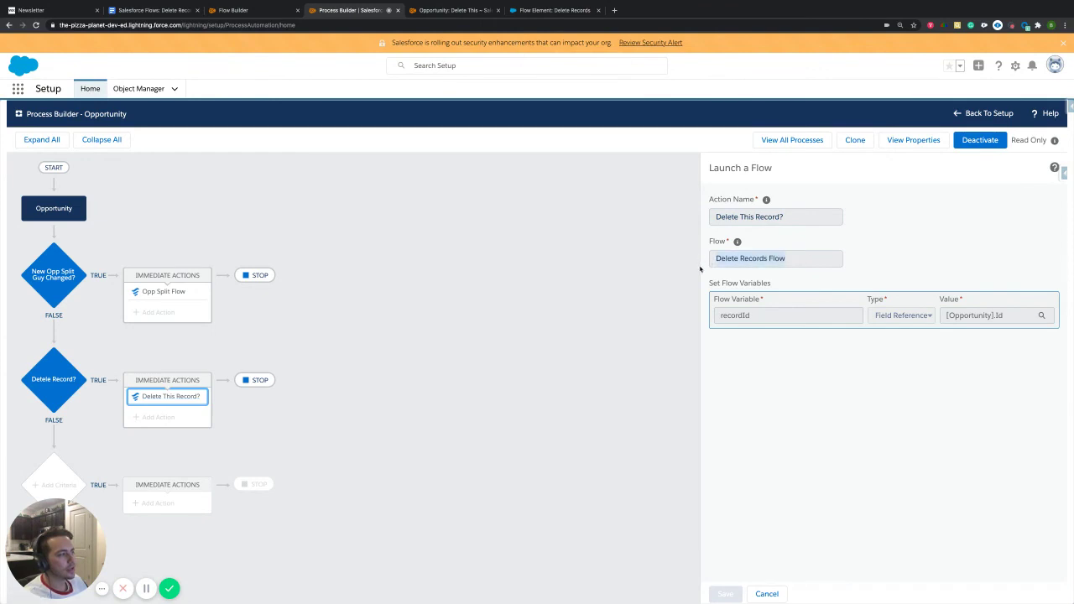
{"action": "left_click_drag", "start_coordinate": [755, 318], "coordinate": [717, 316]}
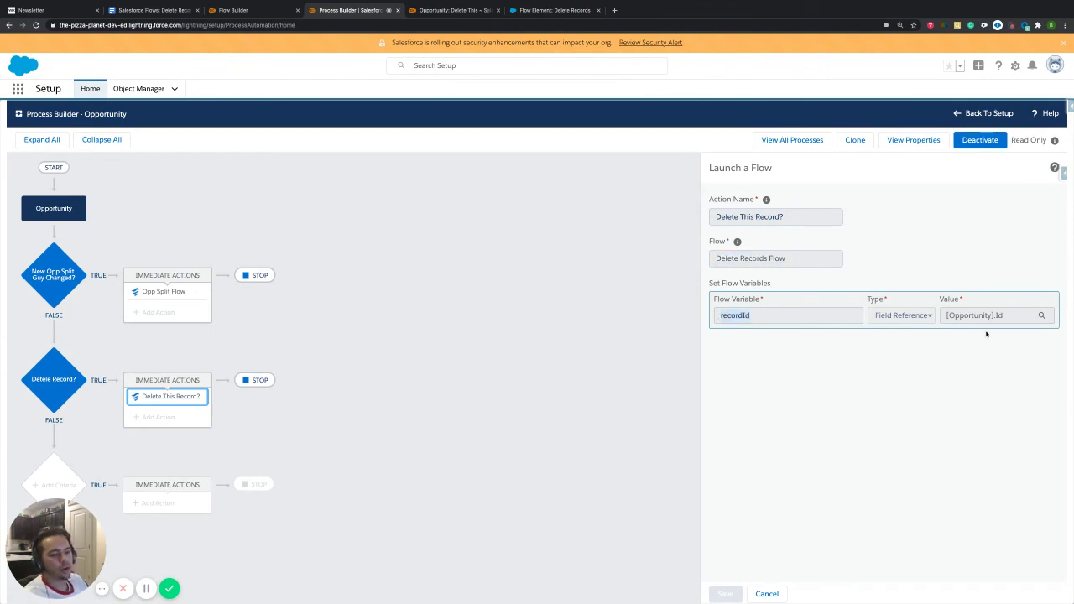
{"action": "left_click", "coordinate": [617, 314]}
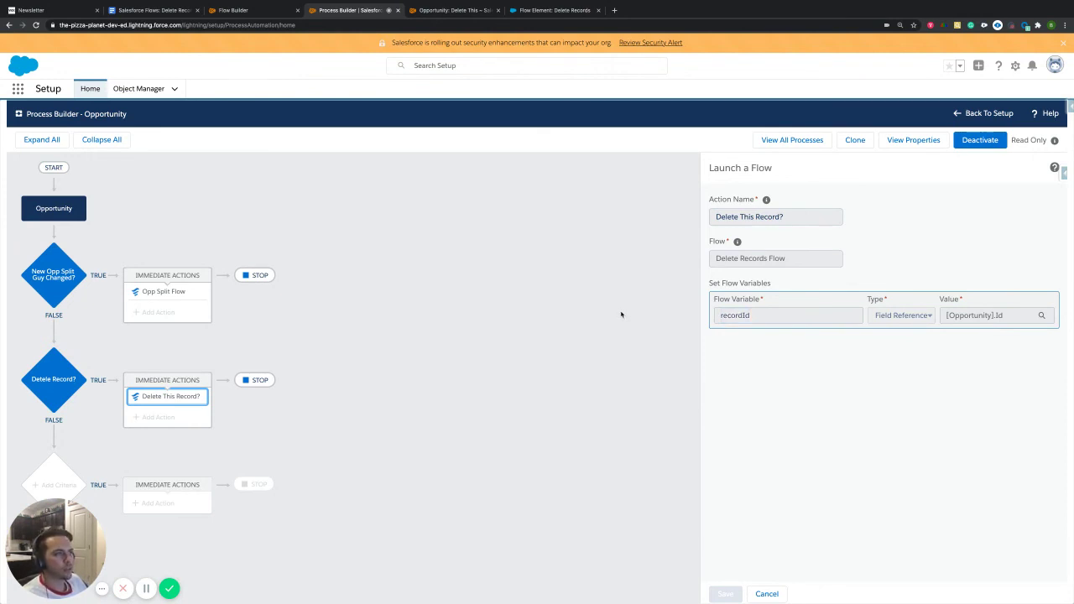
{"action": "left_click", "coordinate": [457, 10]}
{"action": "left_click", "coordinate": [270, 10]}
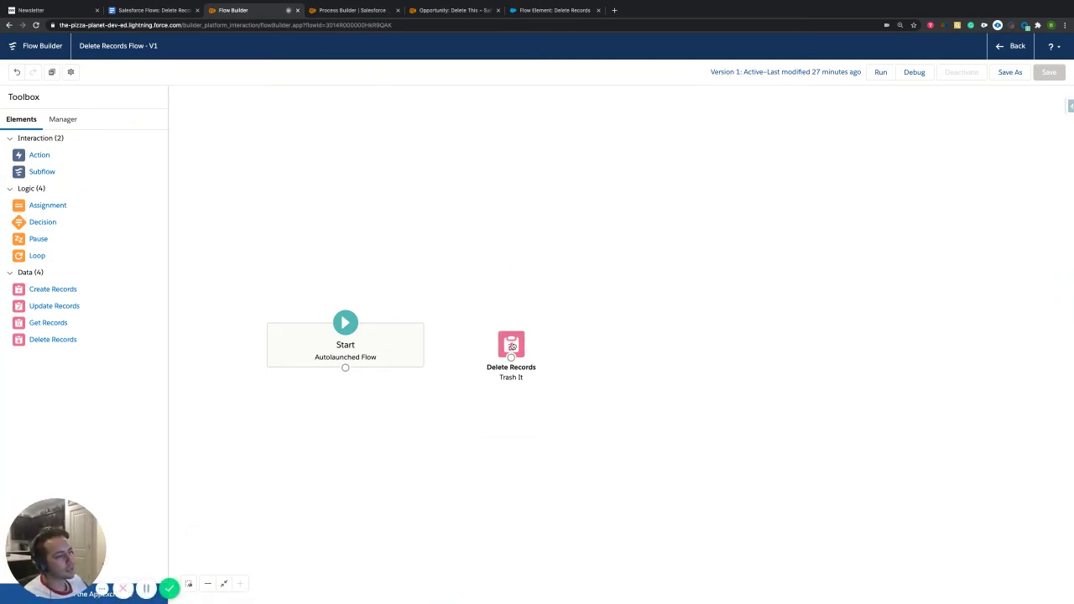
Inspect Trash It's filter, connect Start to Trash It, and reopen its settings
{"action": "left_click_drag", "start_coordinate": [510, 345], "coordinate": [503, 342]}
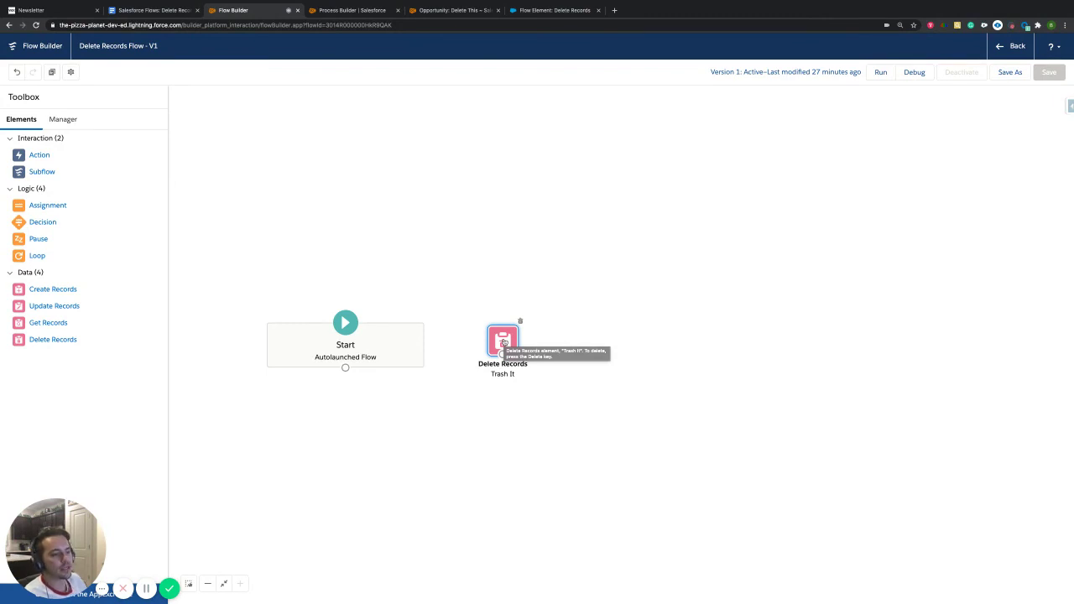
{"action": "double_click", "coordinate": [503, 343]}
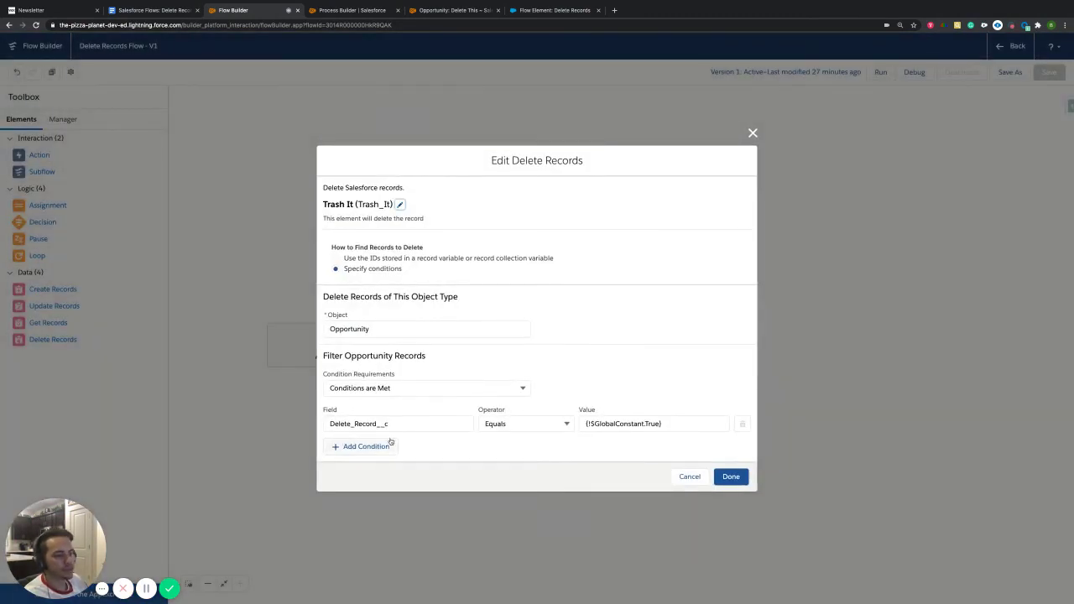
{"action": "left_click", "coordinate": [365, 424]}
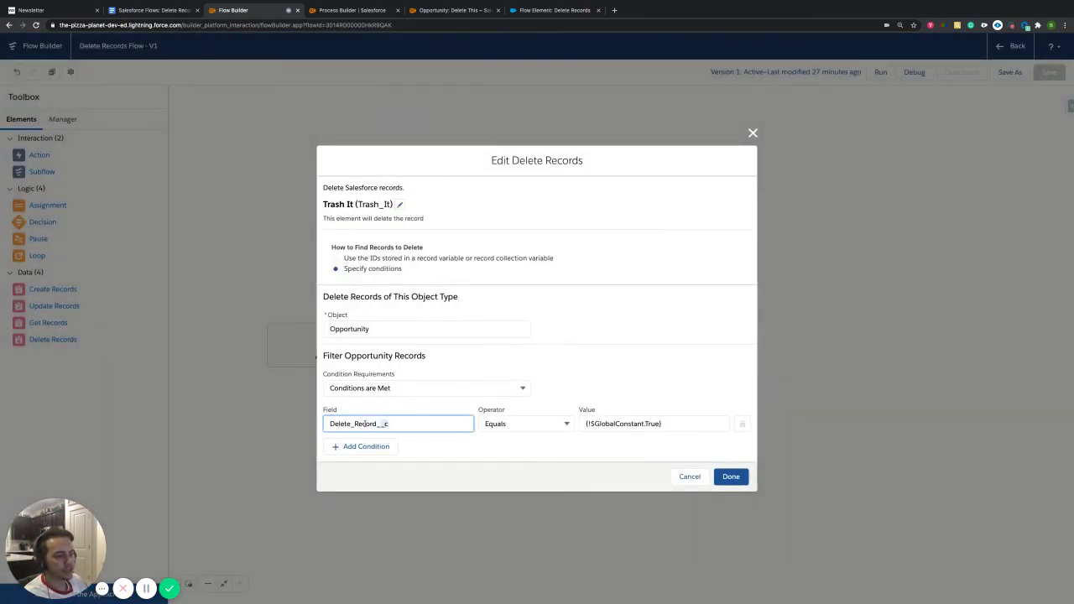
{"action": "left_click", "coordinate": [753, 132]}
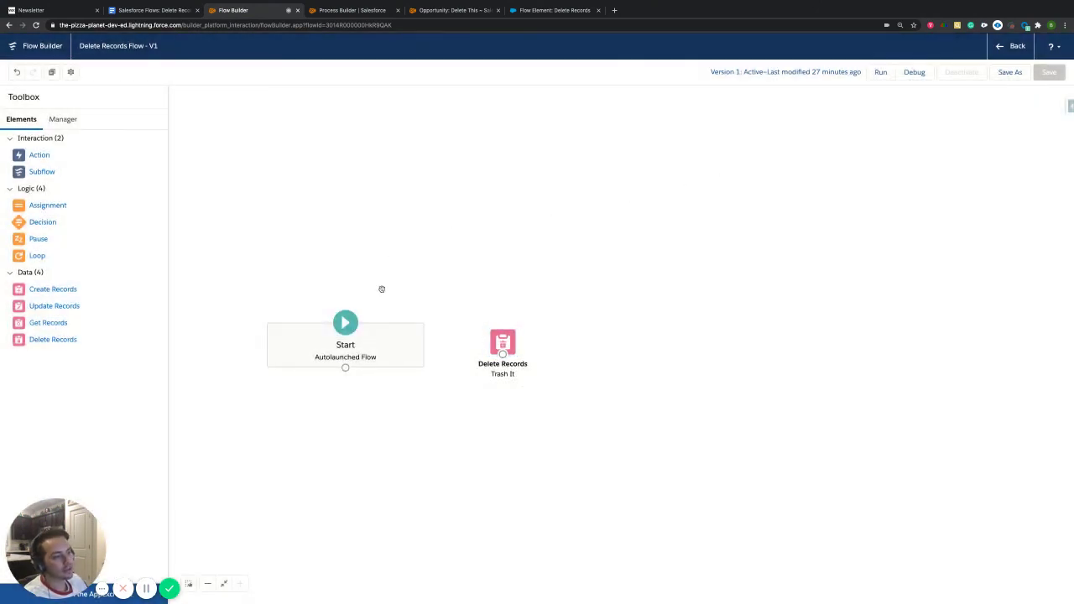
{"action": "left_click_drag", "start_coordinate": [345, 367], "coordinate": [507, 342]}
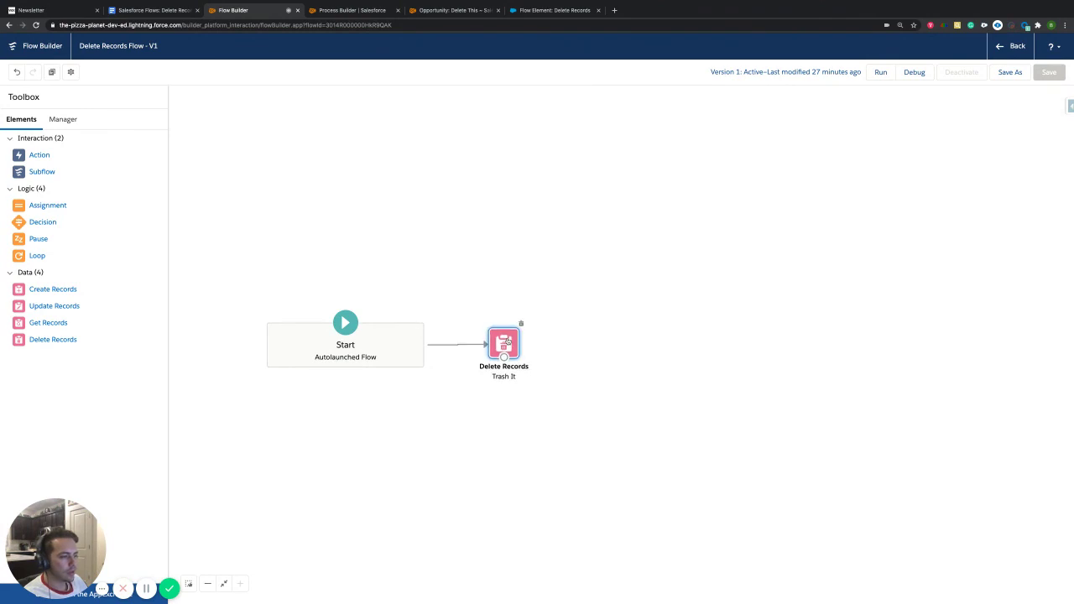
{"action": "double_click", "coordinate": [507, 342]}
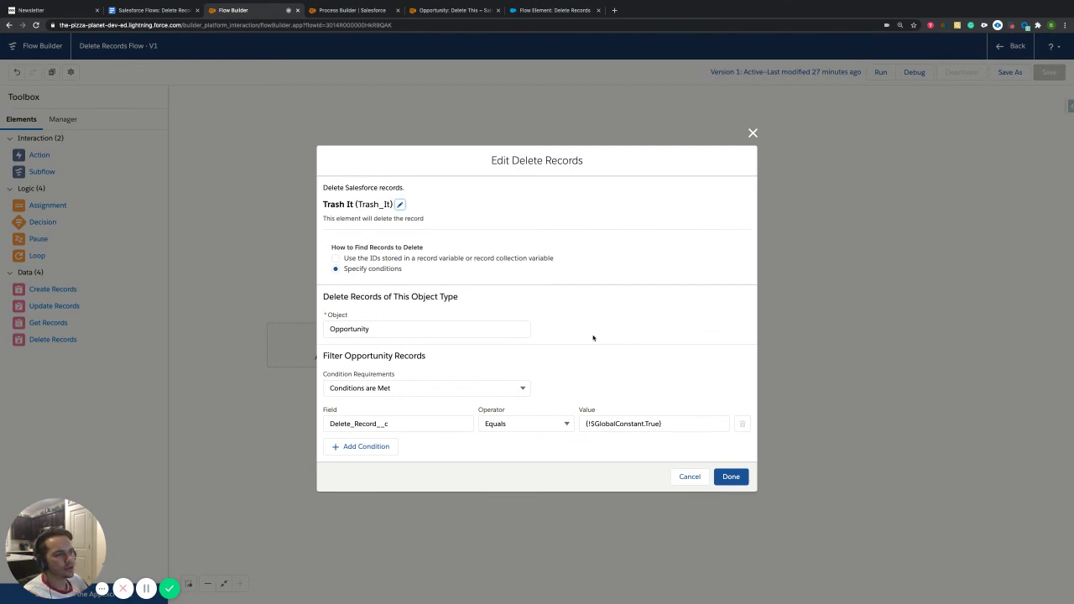
Find records by conditions and choose Opportunity as the object to delete
{"action": "left_click", "coordinate": [335, 258]}
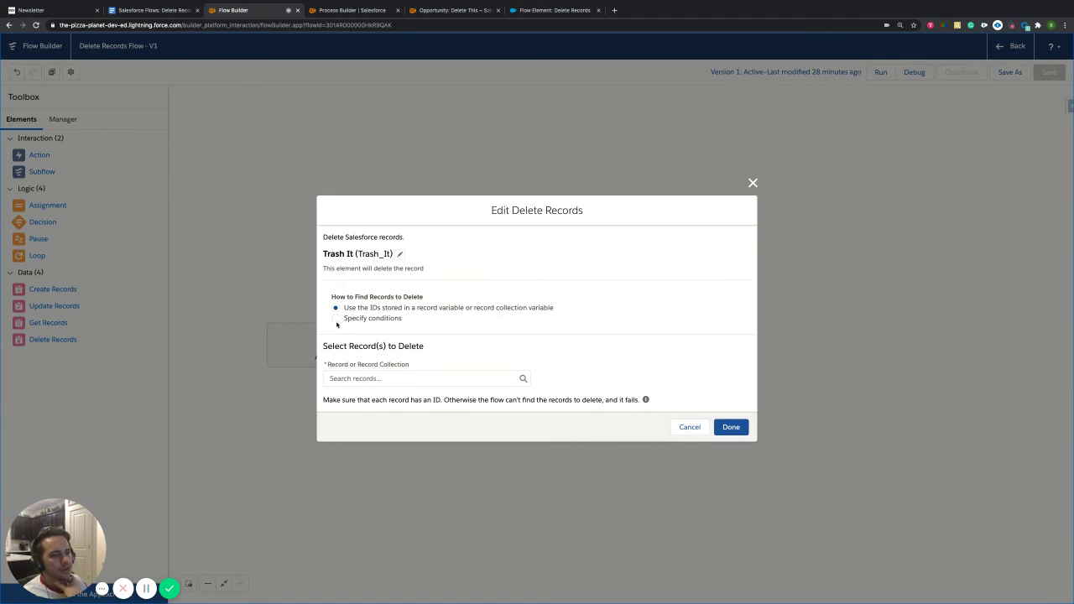
{"action": "left_click", "coordinate": [336, 319]}
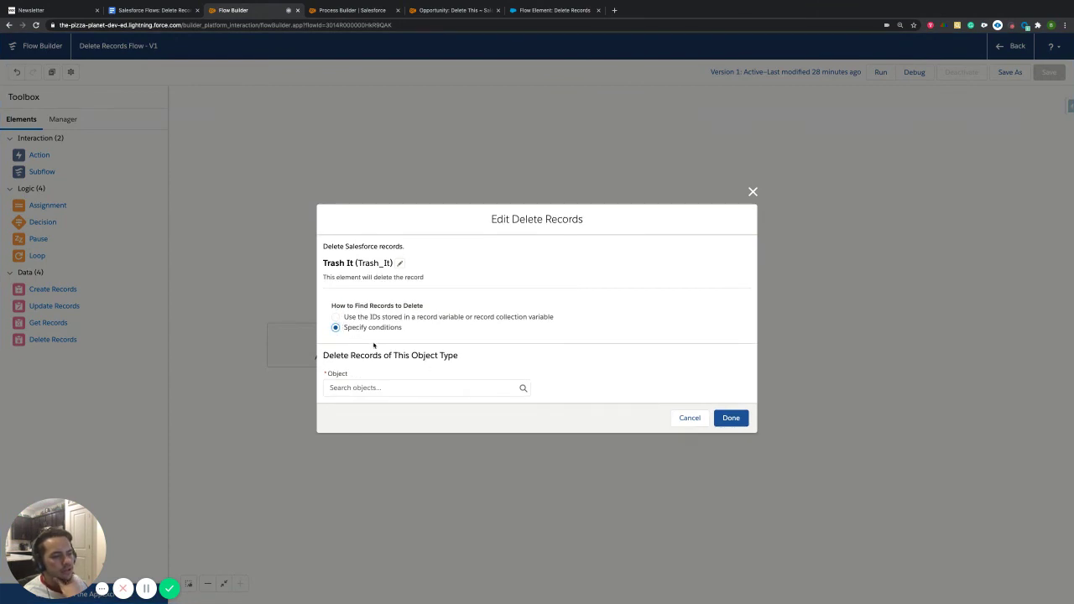
{"action": "left_click", "coordinate": [388, 390]}
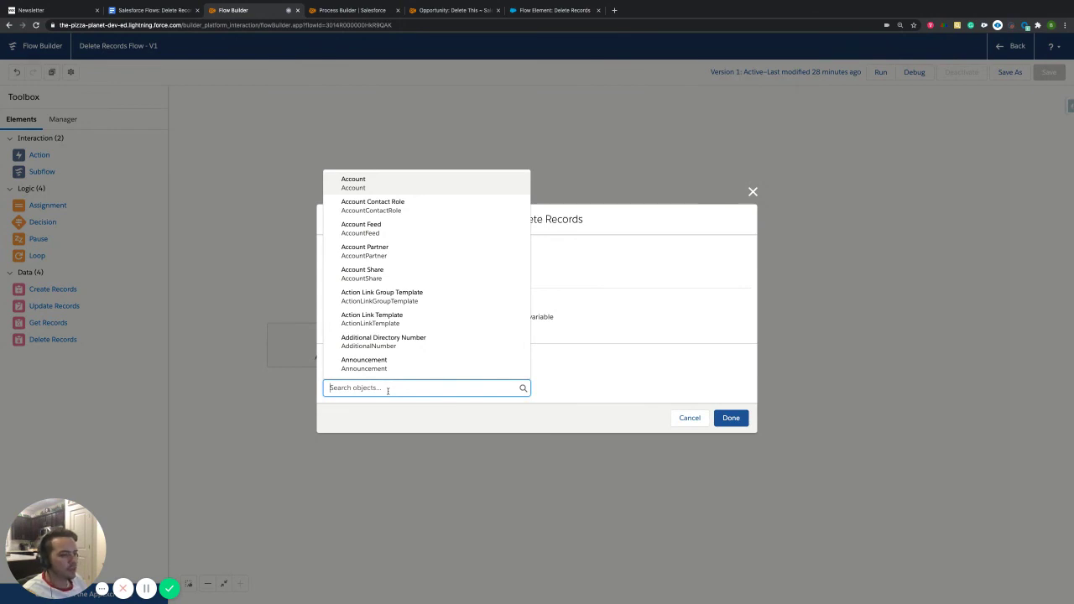
{"action": "type", "text": "oppor"}
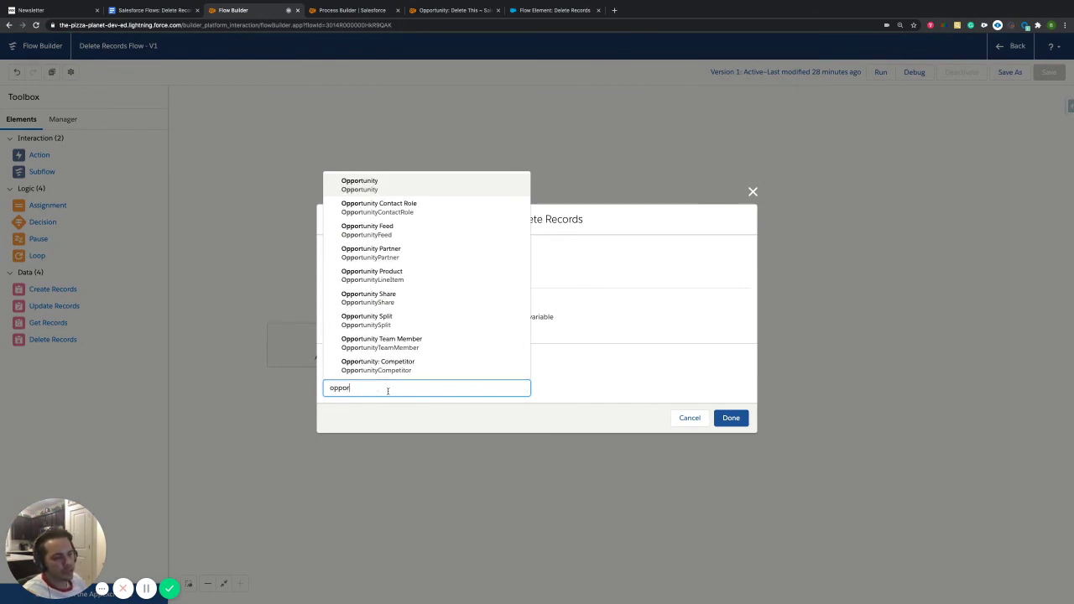
{"action": "left_click", "coordinate": [374, 180]}
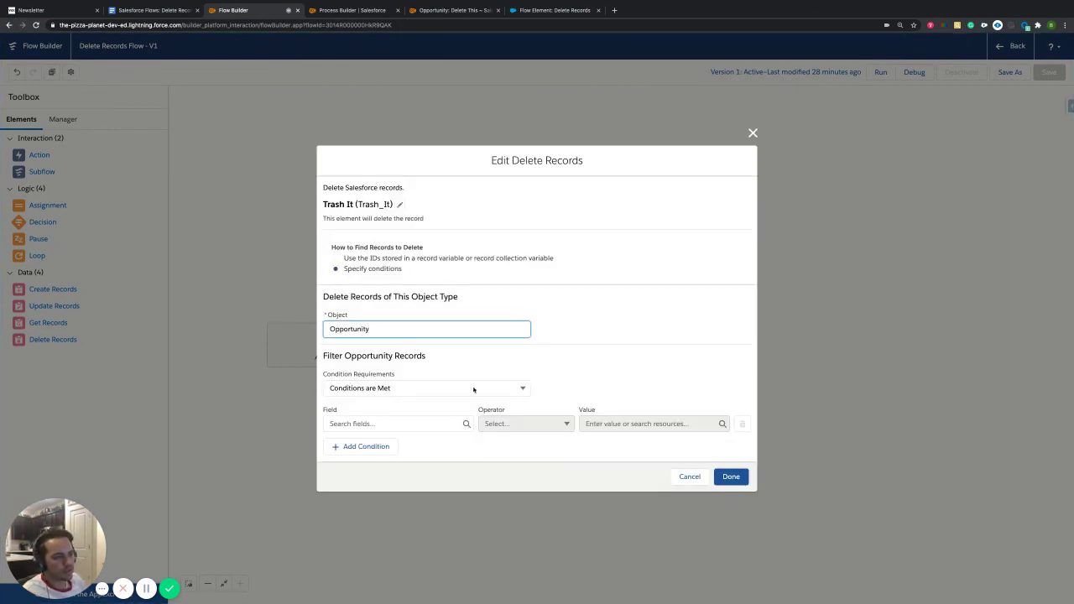
Add the condition Delete_Record__c Equals {!$GlobalConstant.True} and confirm with Done
{"action": "left_click", "coordinate": [402, 394]}
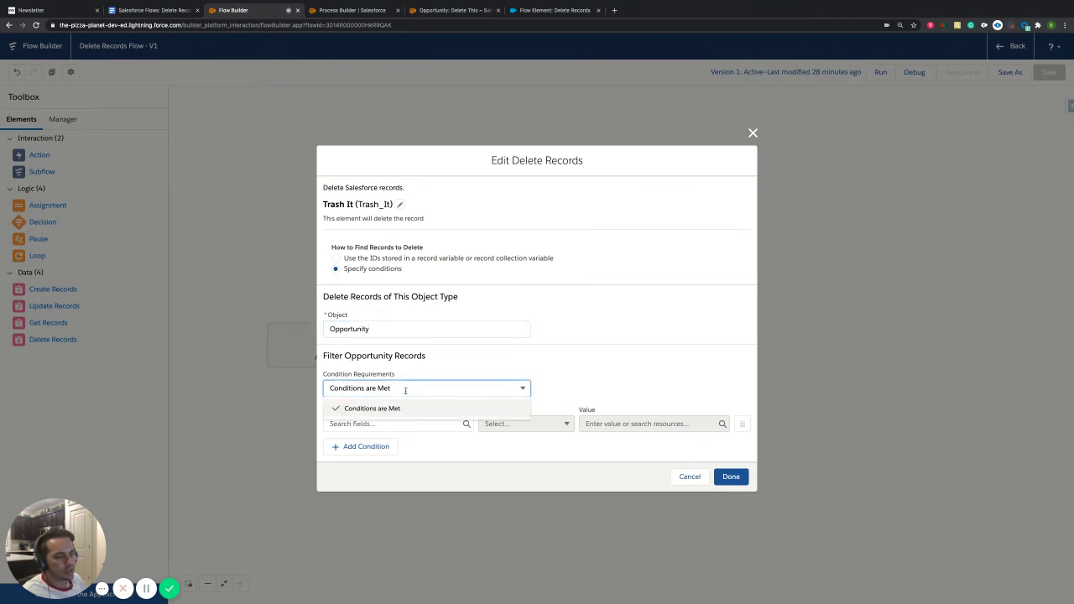
{"action": "left_click", "coordinate": [458, 462]}
{"action": "left_click", "coordinate": [393, 423]}
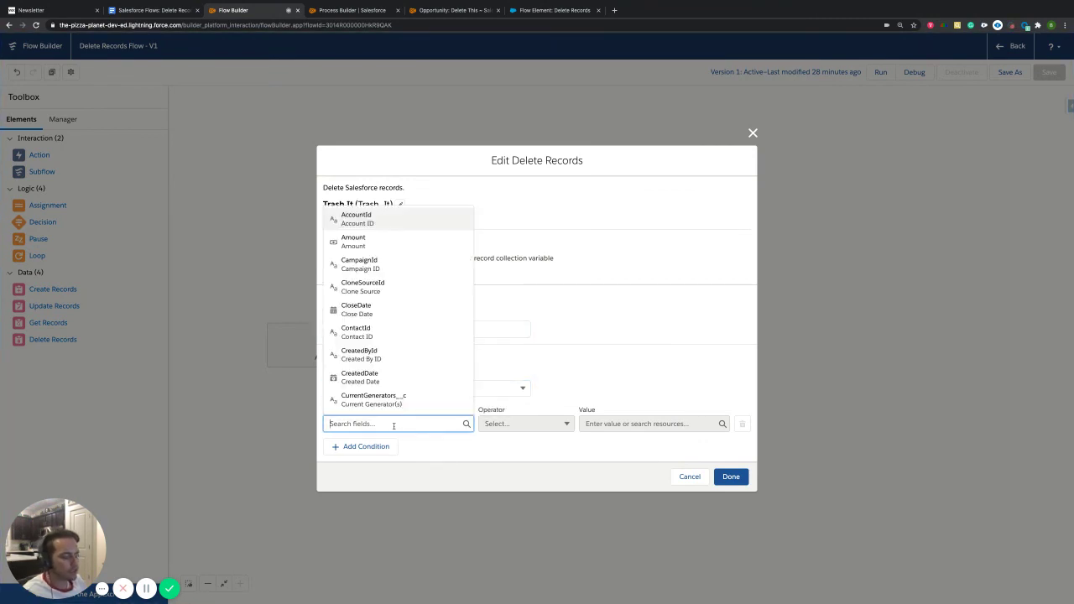
{"action": "type", "text": "de"}
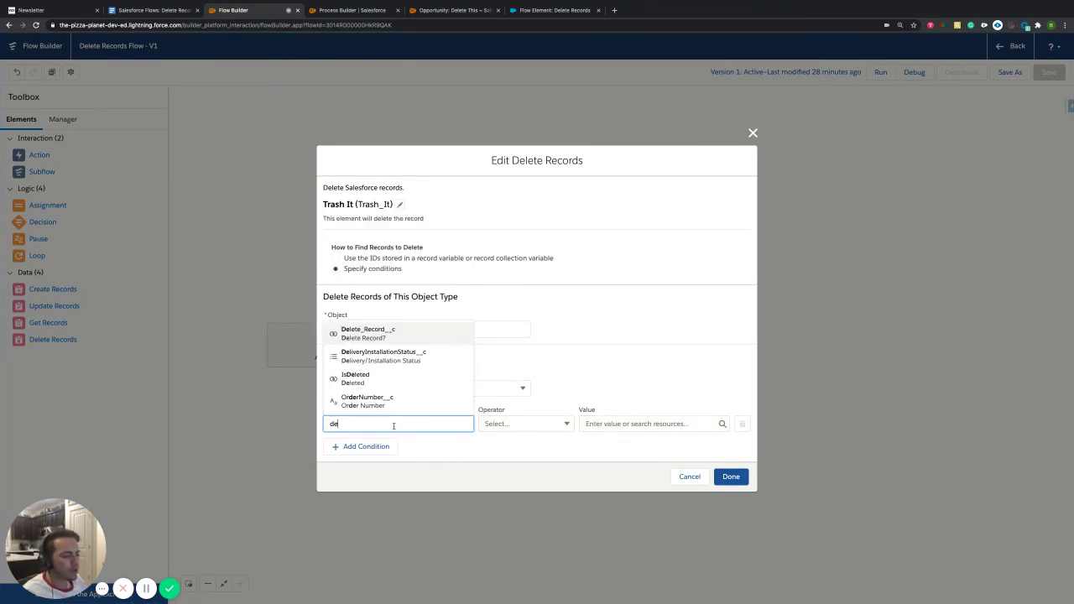
{"action": "left_click", "coordinate": [369, 335]}
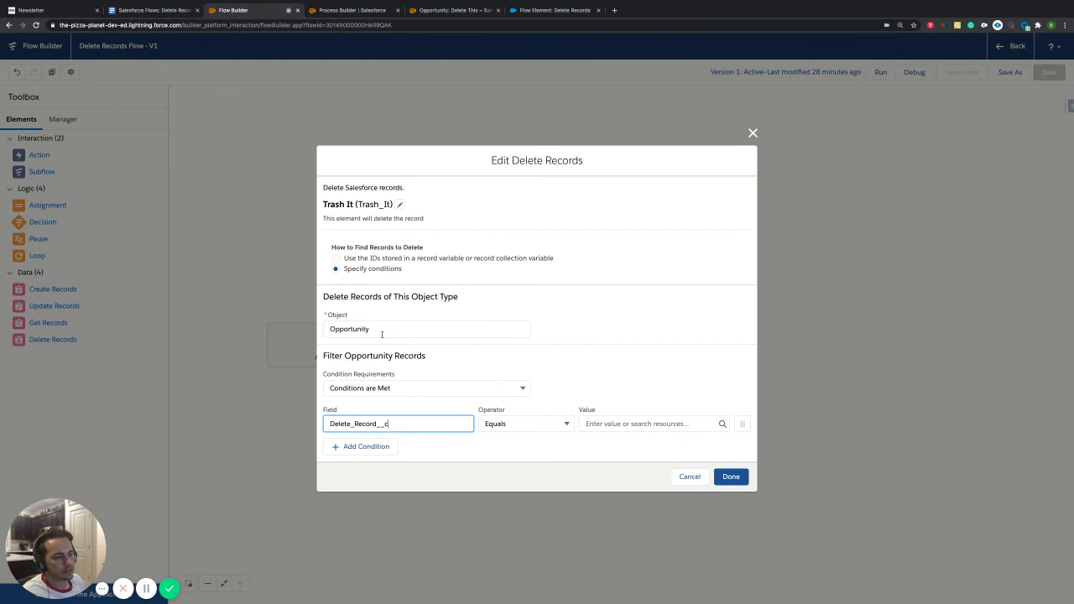
{"action": "left_click", "coordinate": [567, 425]}
{"action": "left_click", "coordinate": [507, 441]}
{"action": "left_click", "coordinate": [621, 423]}
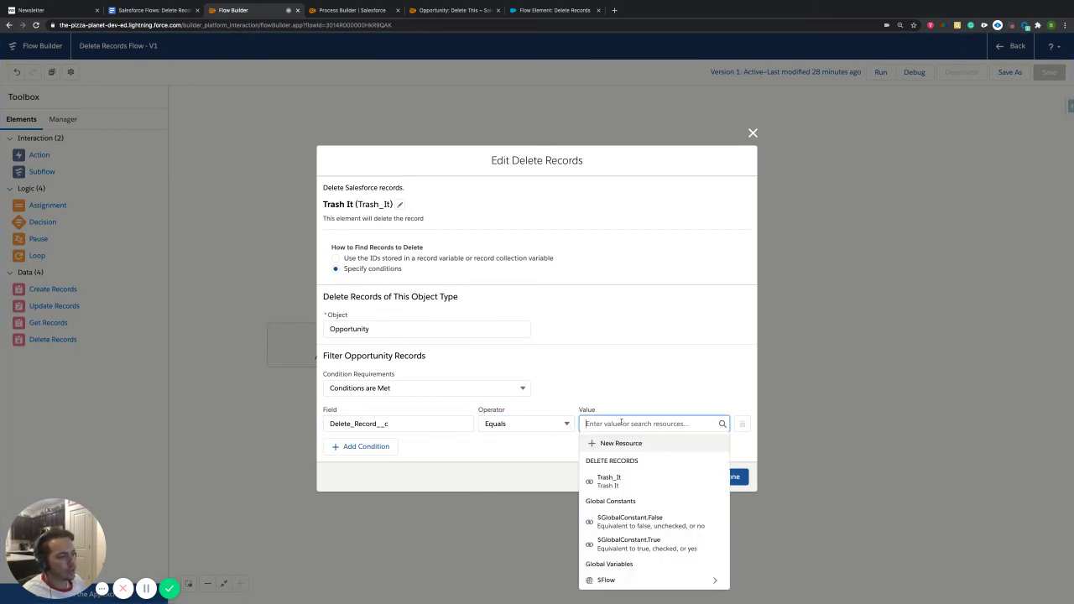
{"action": "type", "text": "true"}
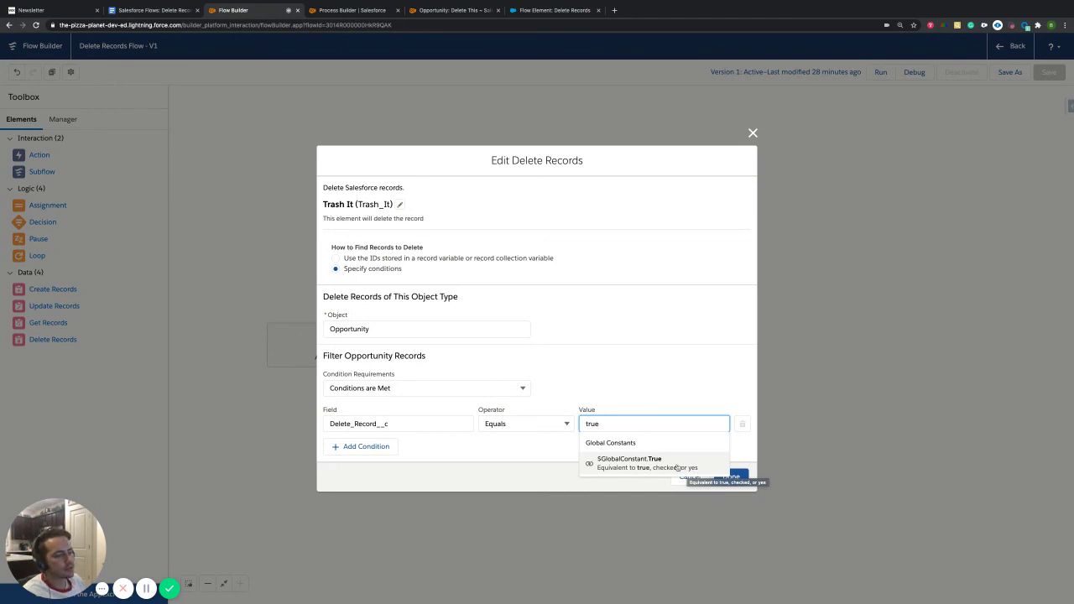
{"action": "left_click", "coordinate": [696, 471]}
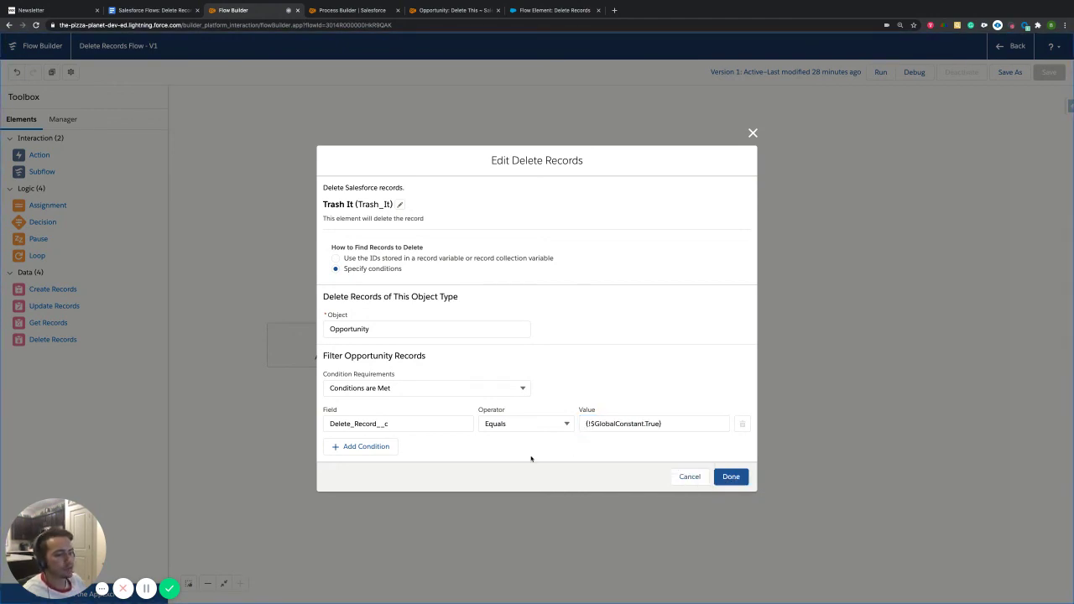
{"action": "left_click", "coordinate": [731, 476]}
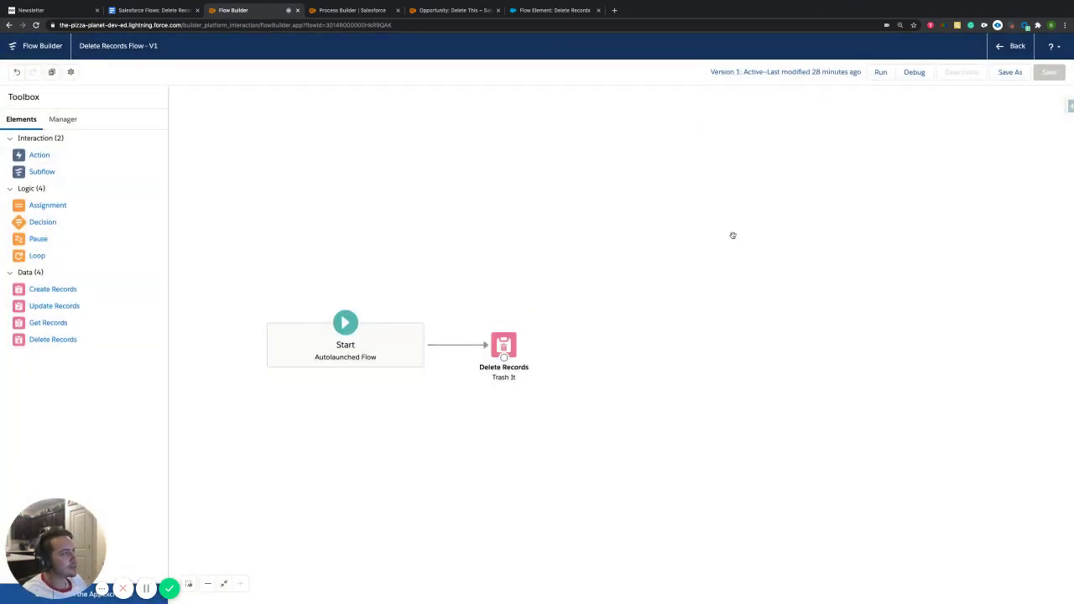
Tick Delete Record? on the Delete This opportunity and save with Enter
{"action": "left_click", "coordinate": [457, 10]}
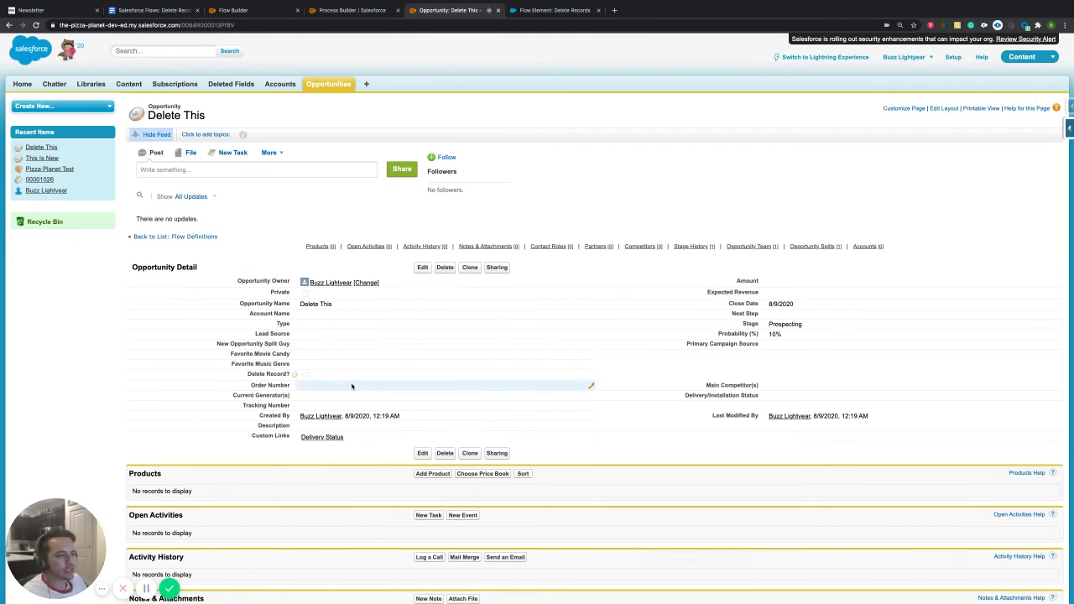
{"action": "double_click", "coordinate": [322, 374]}
{"action": "left_click", "coordinate": [306, 374]}
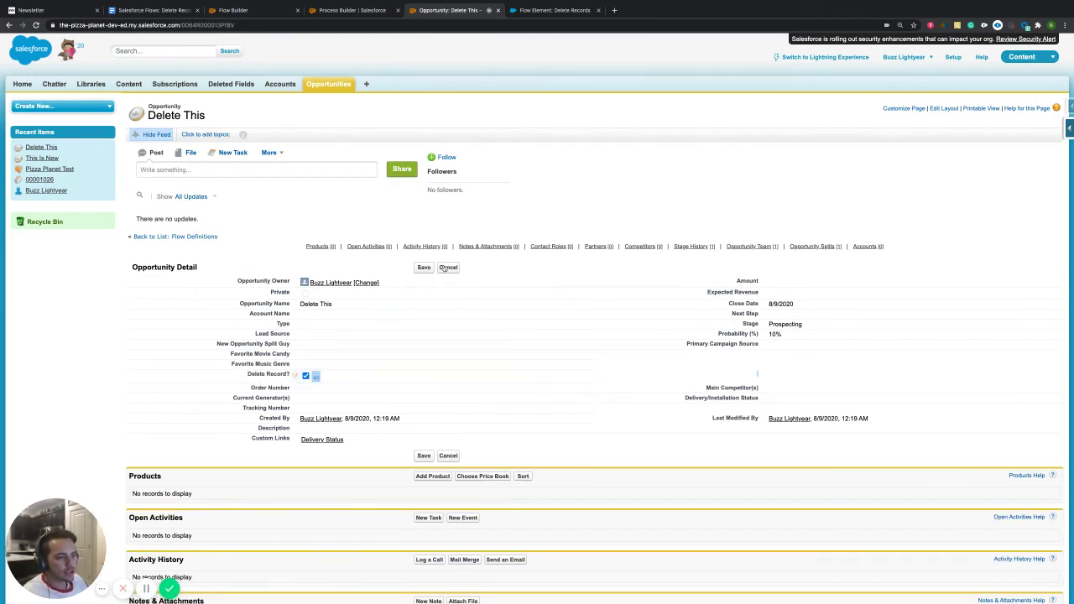
{"action": "key", "text": "Return"}
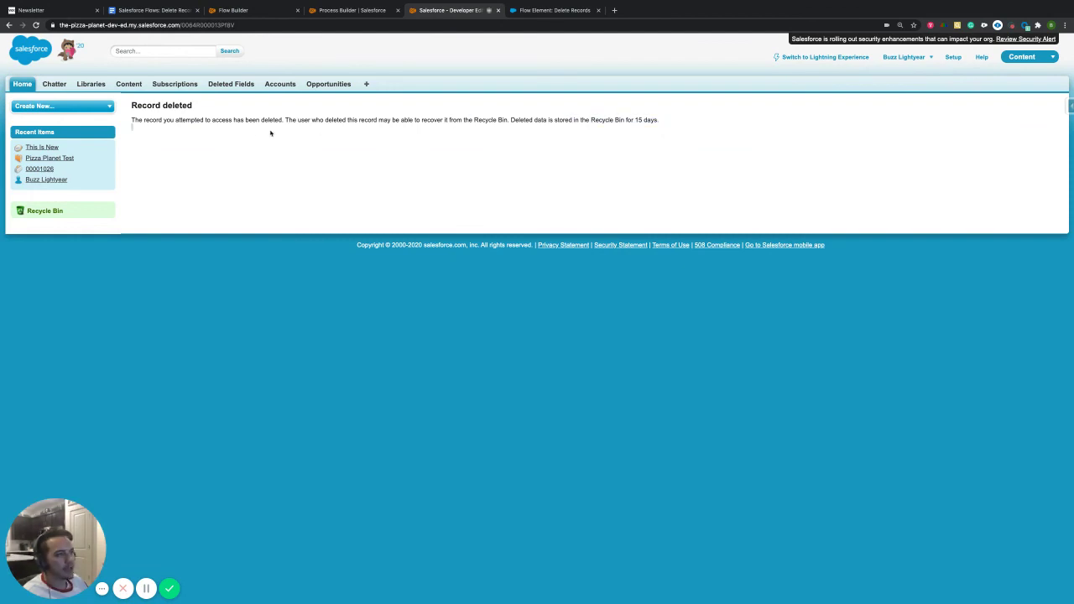
Review the Record deleted message noting 15-day Recycle Bin recovery
{"action": "mouse_move", "coordinate": [154, 128]}
{"action": "left_mouse_down"}
{"action": "mouse_move", "coordinate": [142, 119]}
{"action": "mouse_move", "coordinate": [151, 106]}
{"action": "mouse_move", "coordinate": [156, 122]}
{"action": "left_mouse_up"}
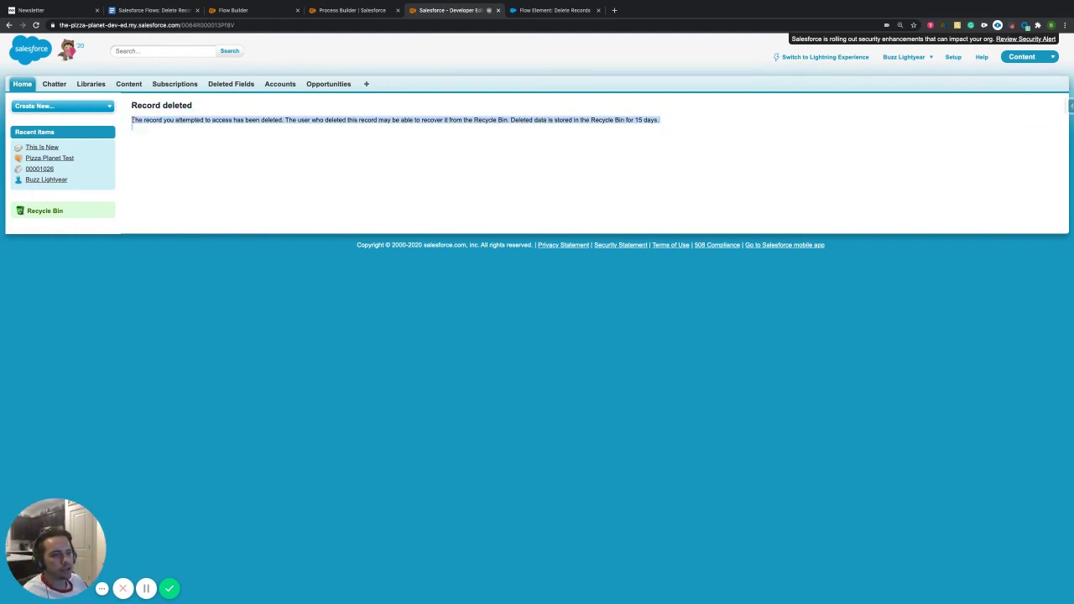
{"action": "left_click", "coordinate": [159, 118]}
{"action": "triple_click", "coordinate": [192, 102]}
{"action": "left_click", "coordinate": [294, 139]}
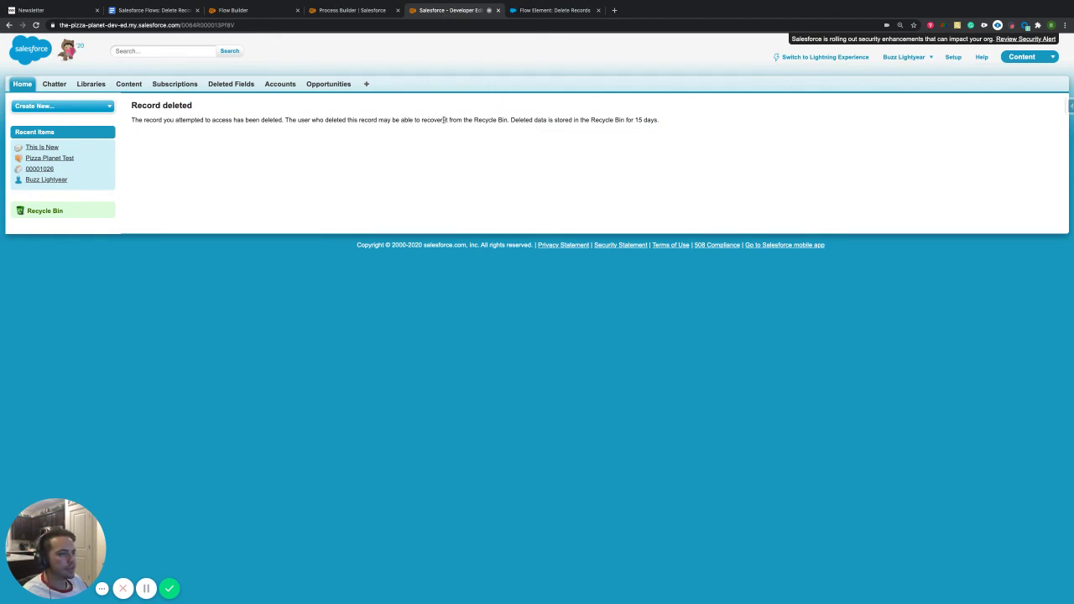
{"action": "left_click_drag", "start_coordinate": [471, 119], "coordinate": [509, 119]}
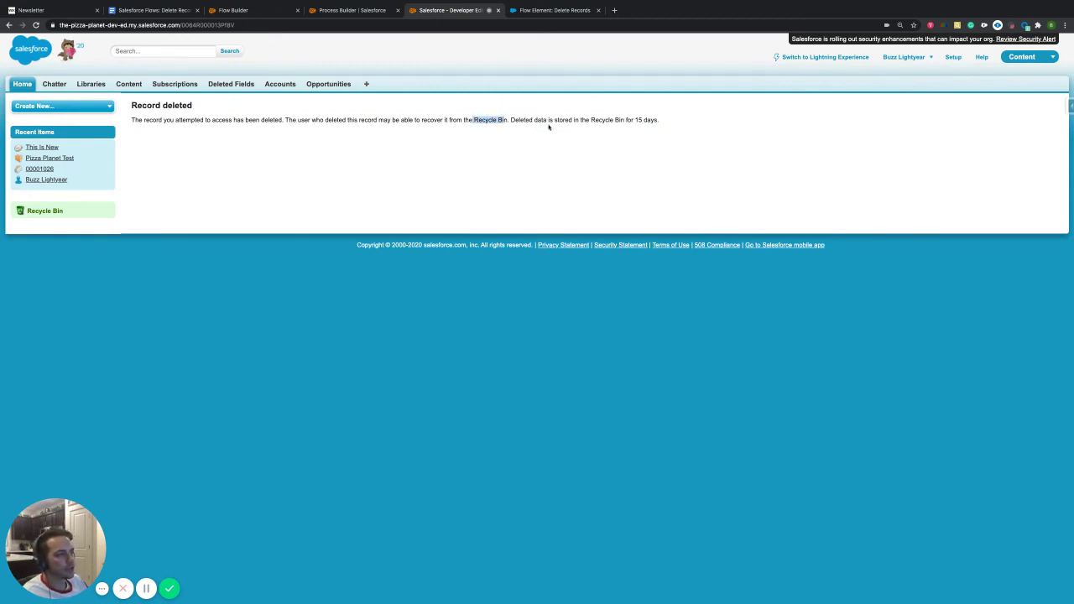
{"action": "triple_click", "coordinate": [667, 125]}
{"action": "left_click", "coordinate": [666, 126]}
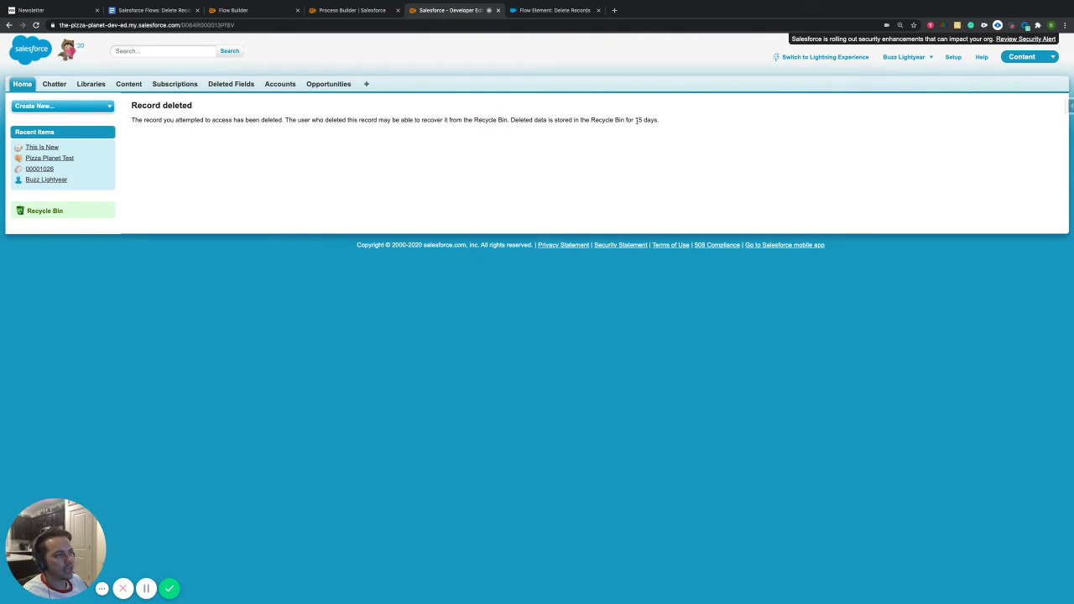
{"action": "triple_click", "coordinate": [666, 127]}
{"action": "left_click", "coordinate": [681, 148]}
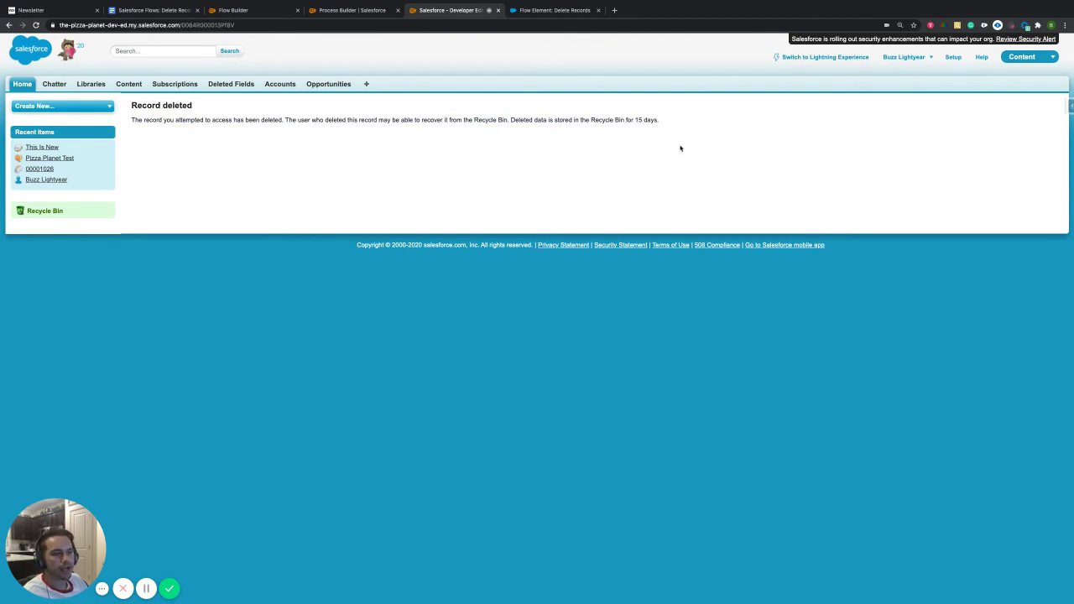